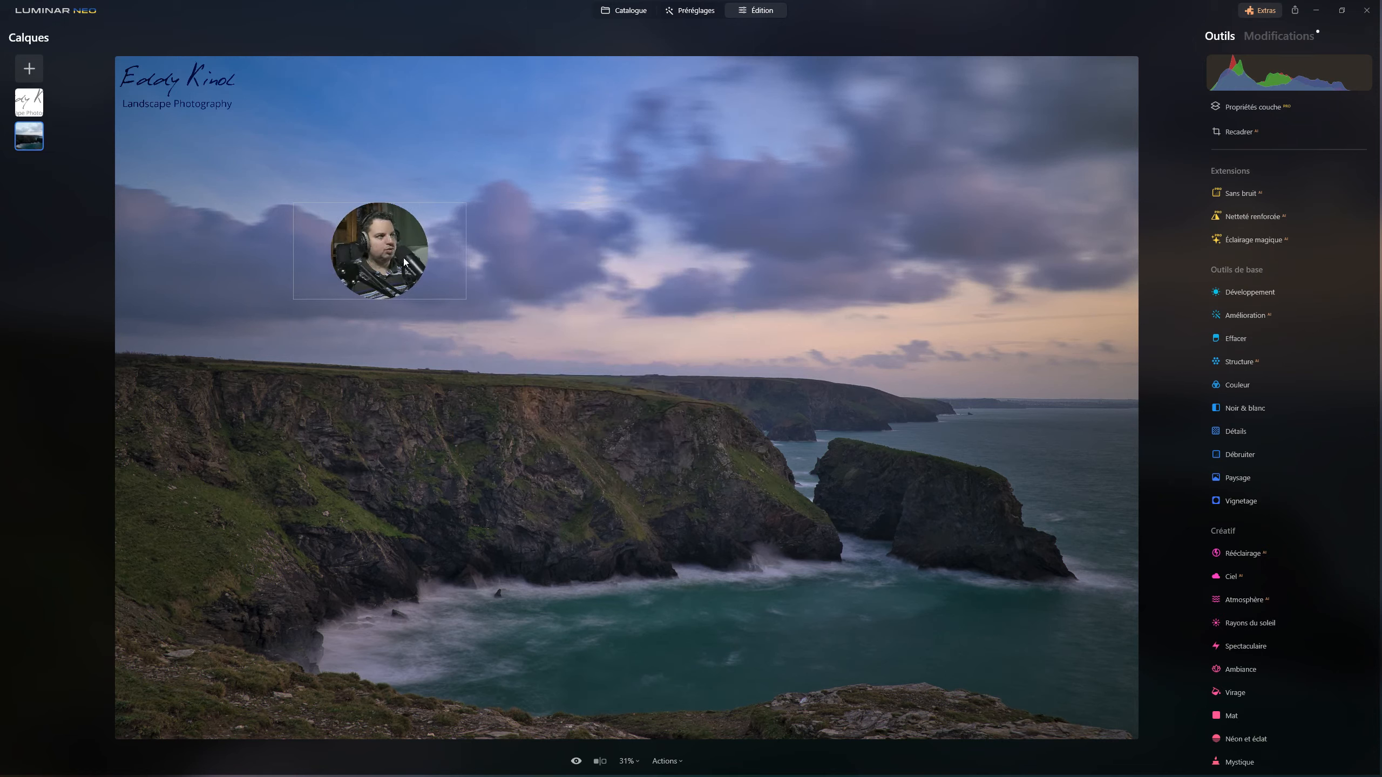
# Select the signature watermark layer and examine its available blend modes, leaving Densité couleur in place.
pyautogui.moveTo(403, 261); pyautogui.dragTo(84, 239)
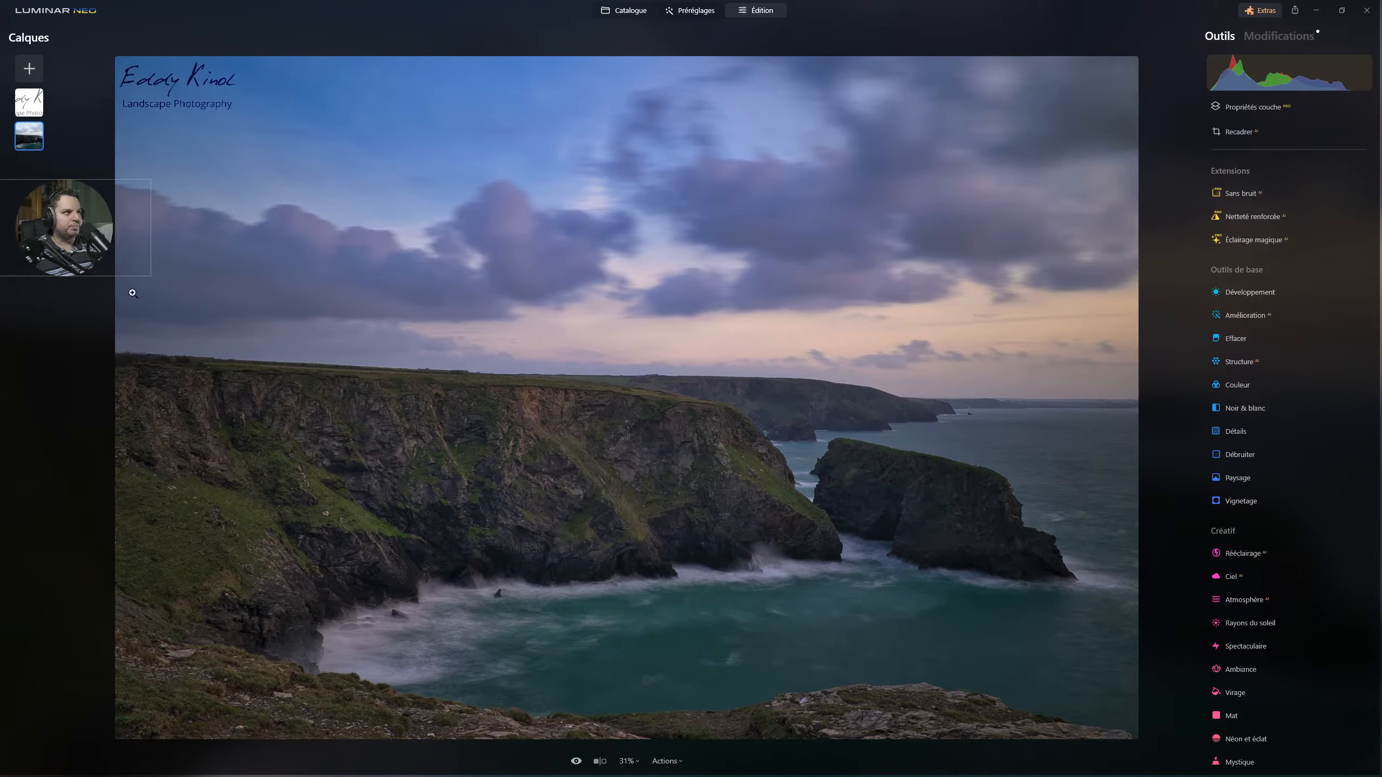
pyautogui.click(27, 104)
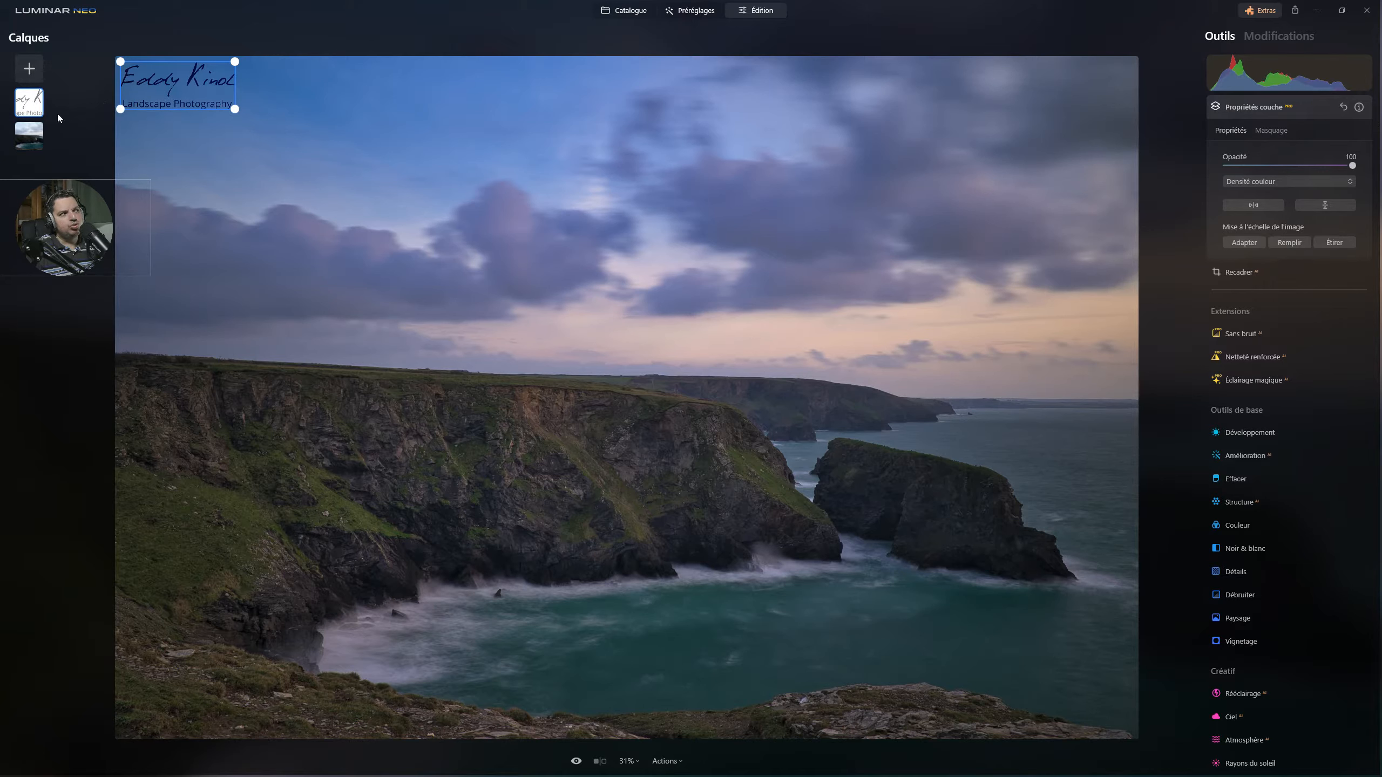
pyautogui.click(1272, 186)
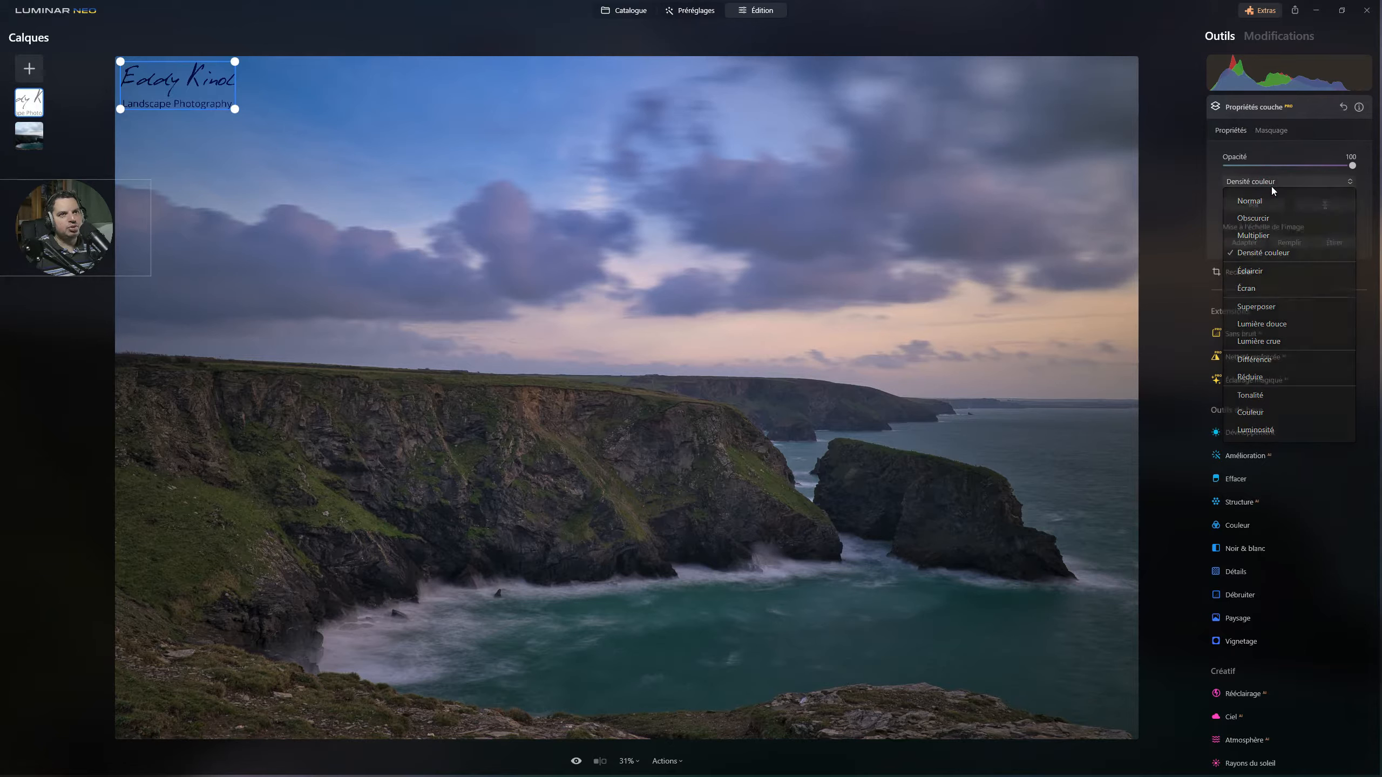
pyautogui.click(1272, 186)
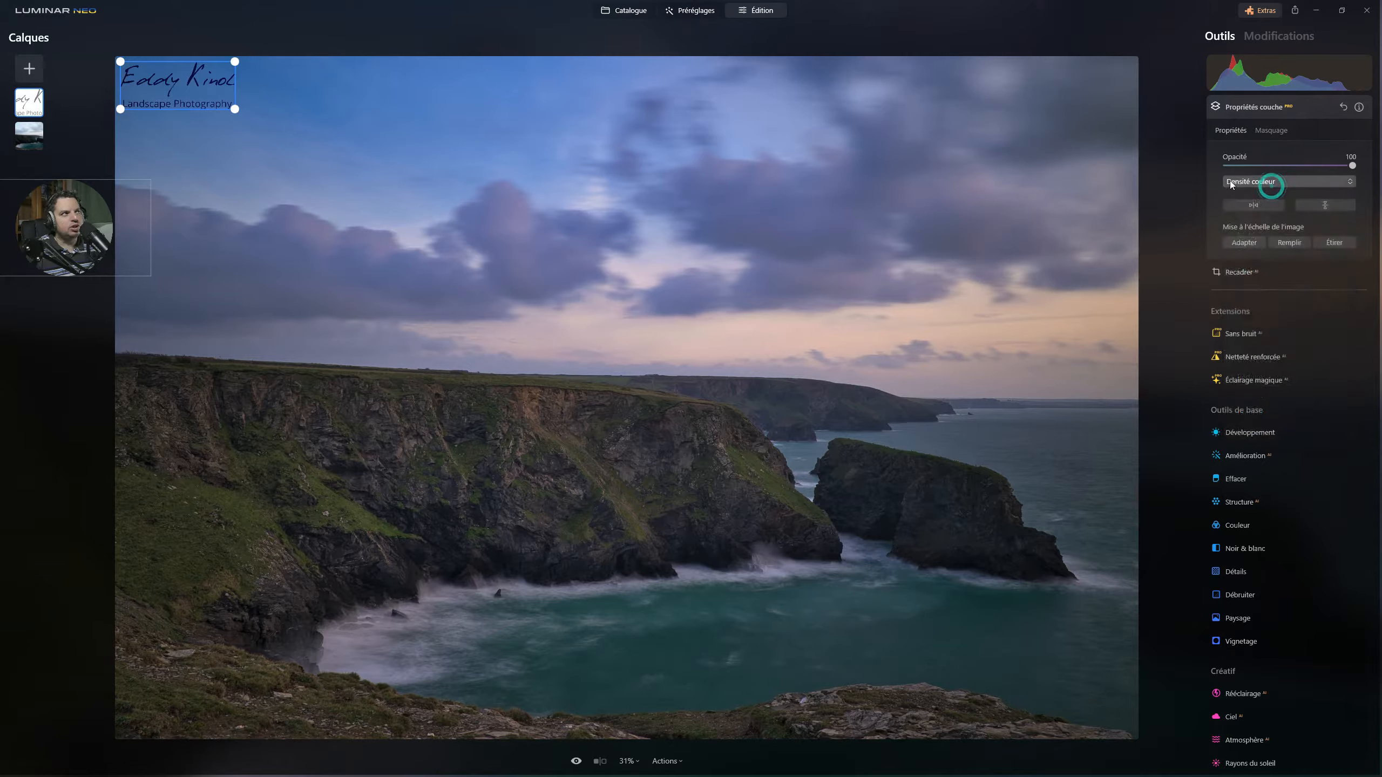
# Hide the signature watermark layer and select the coastal photo layer.
pyautogui.rightClick(30, 107)
pyautogui.click(50, 117)
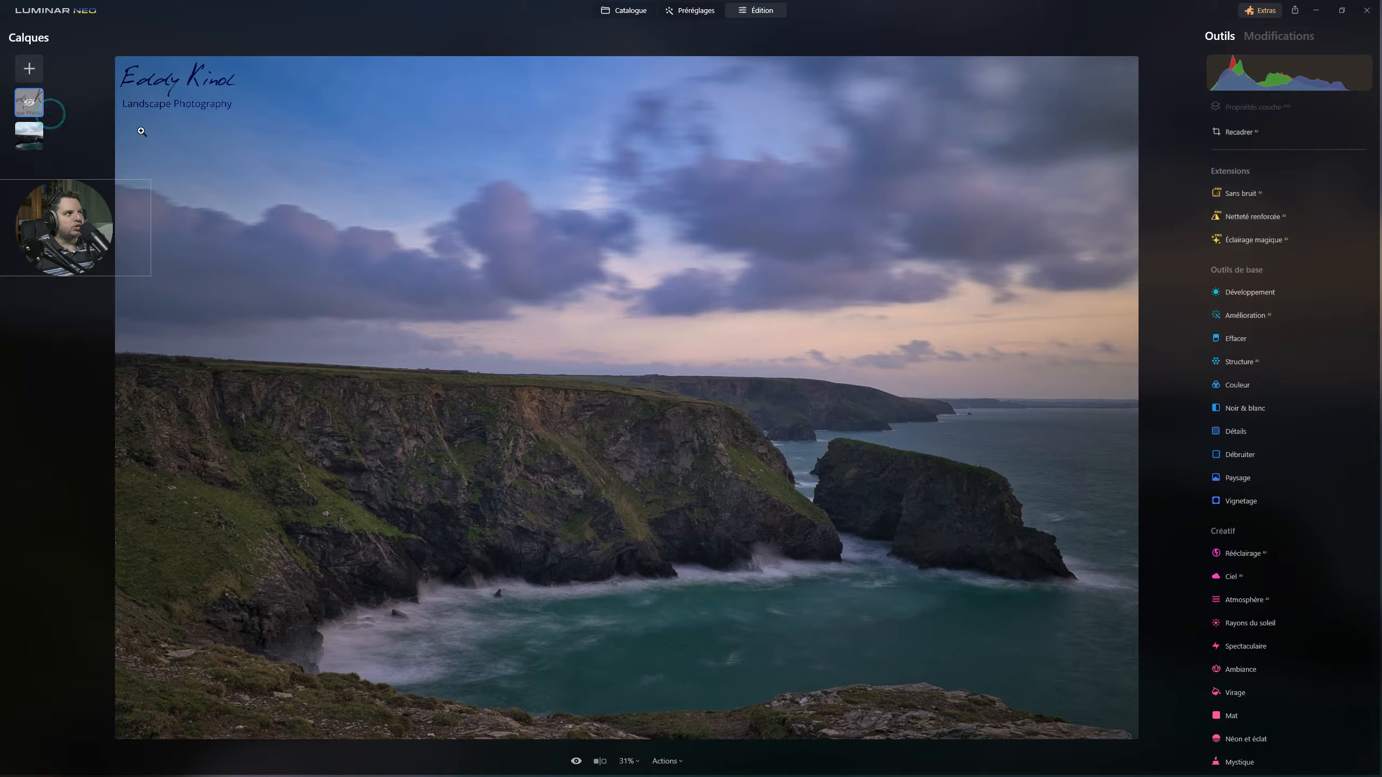
pyautogui.click(25, 132)
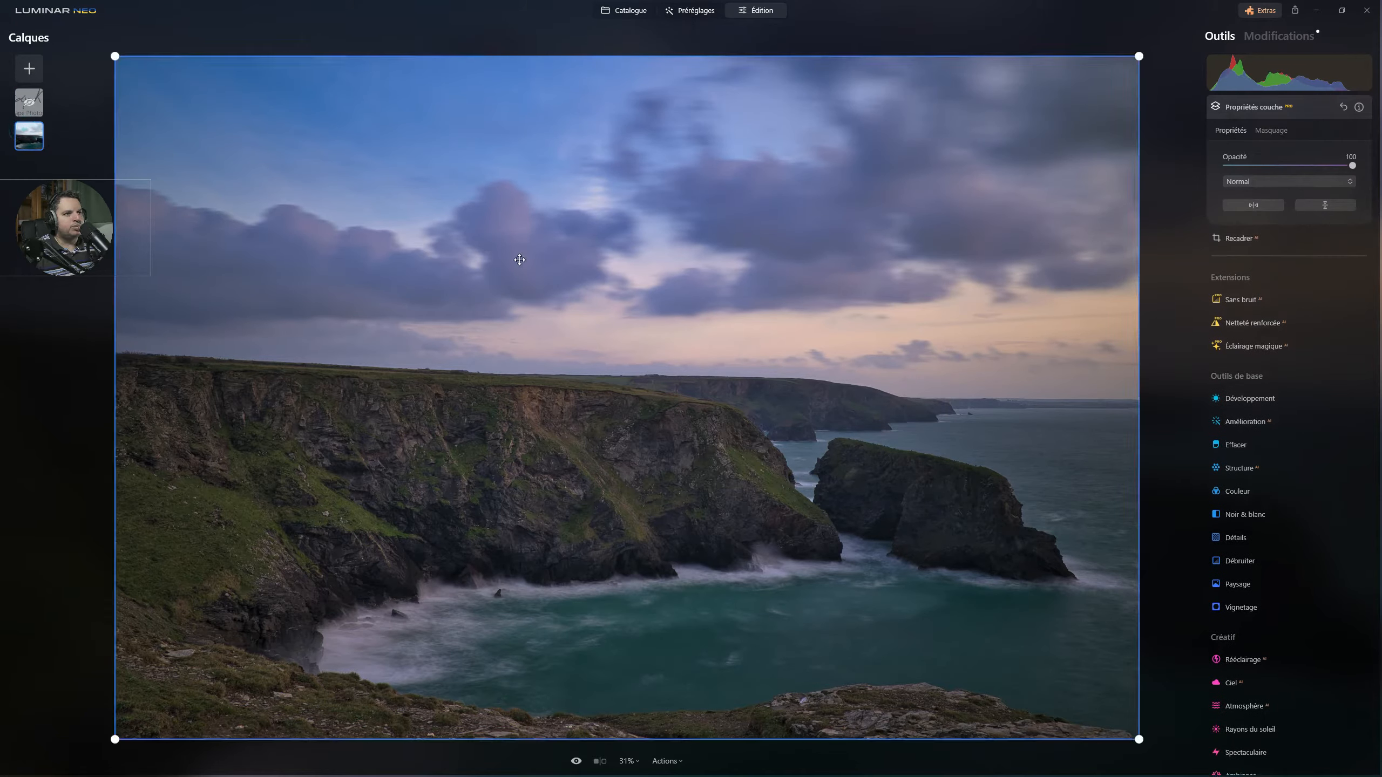
# Examine the RAW Développement edit among the photo's applied modifications, comparing the image with and without it.
pyautogui.click(1280, 39)
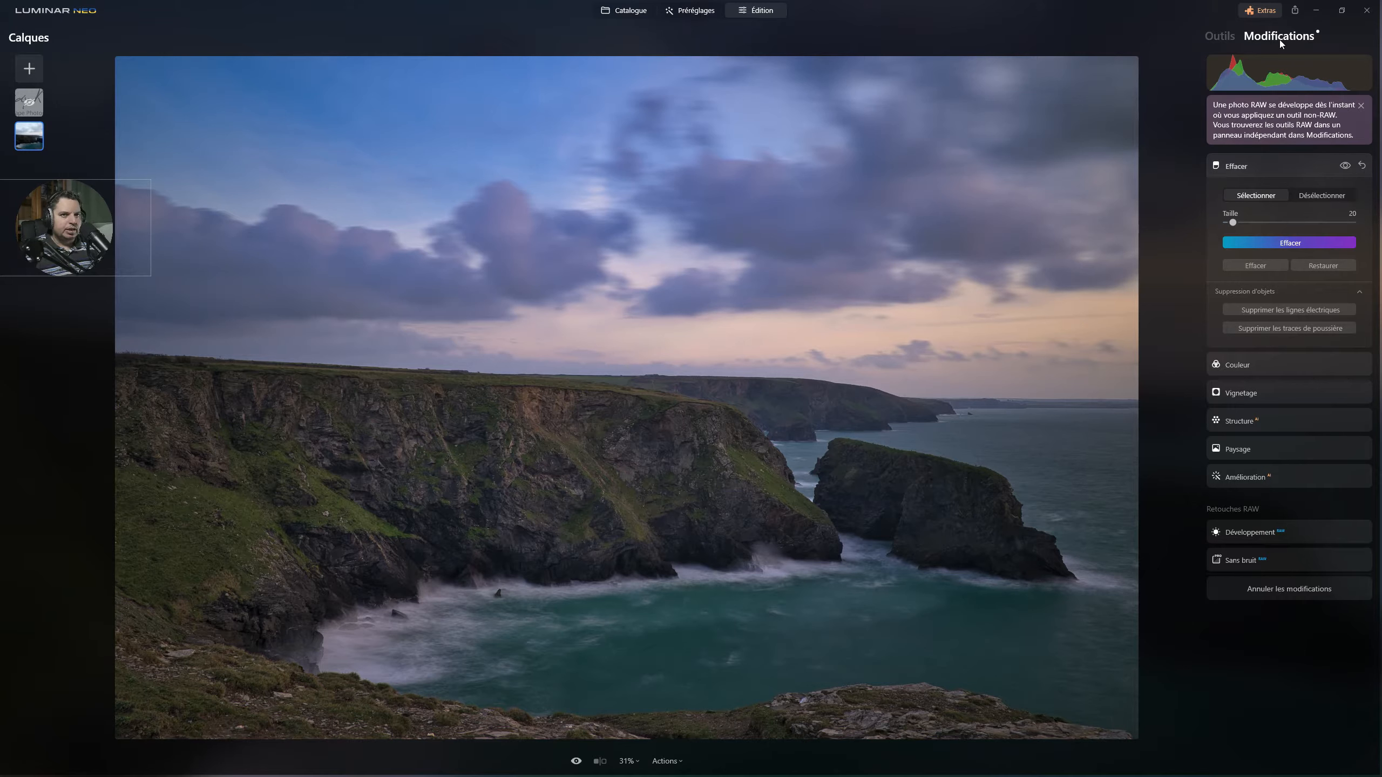
pyautogui.click(1243, 534)
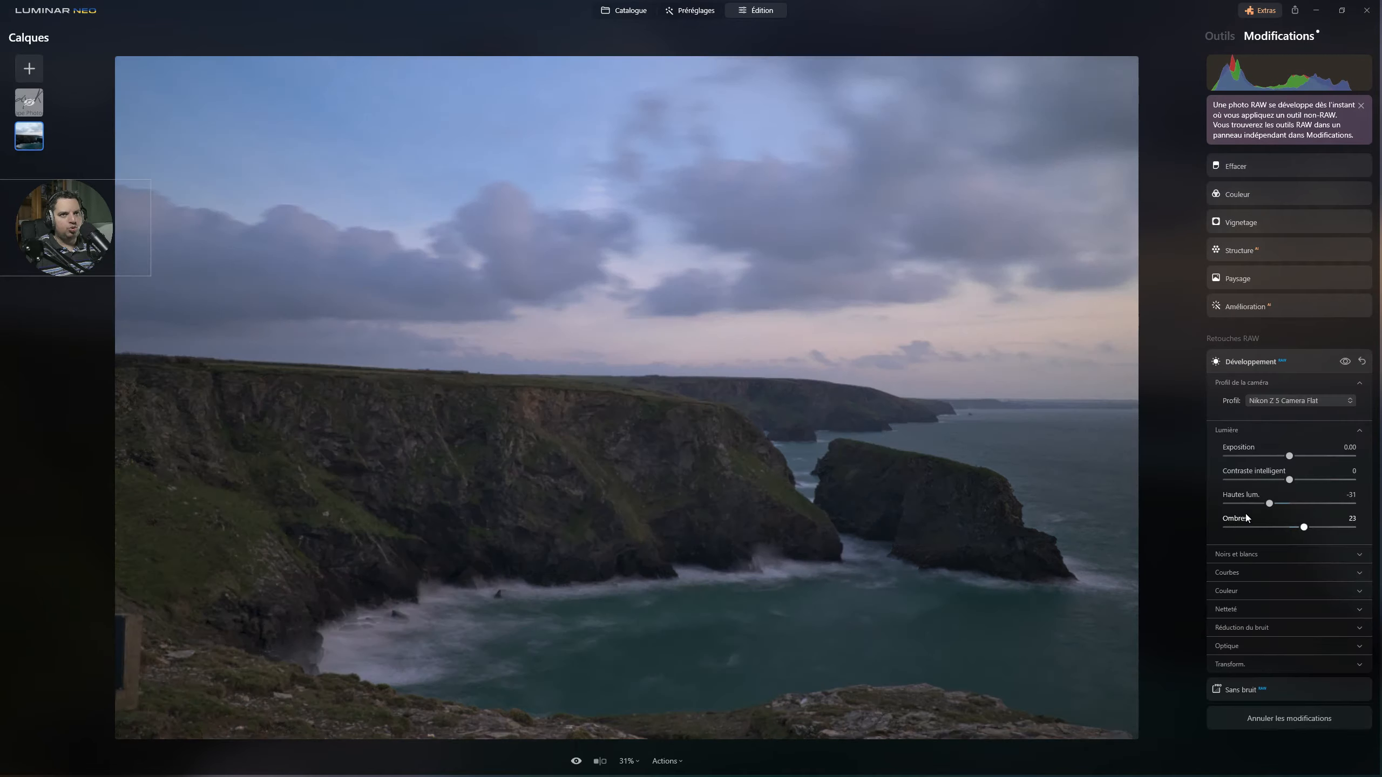
pyautogui.click(1345, 363)
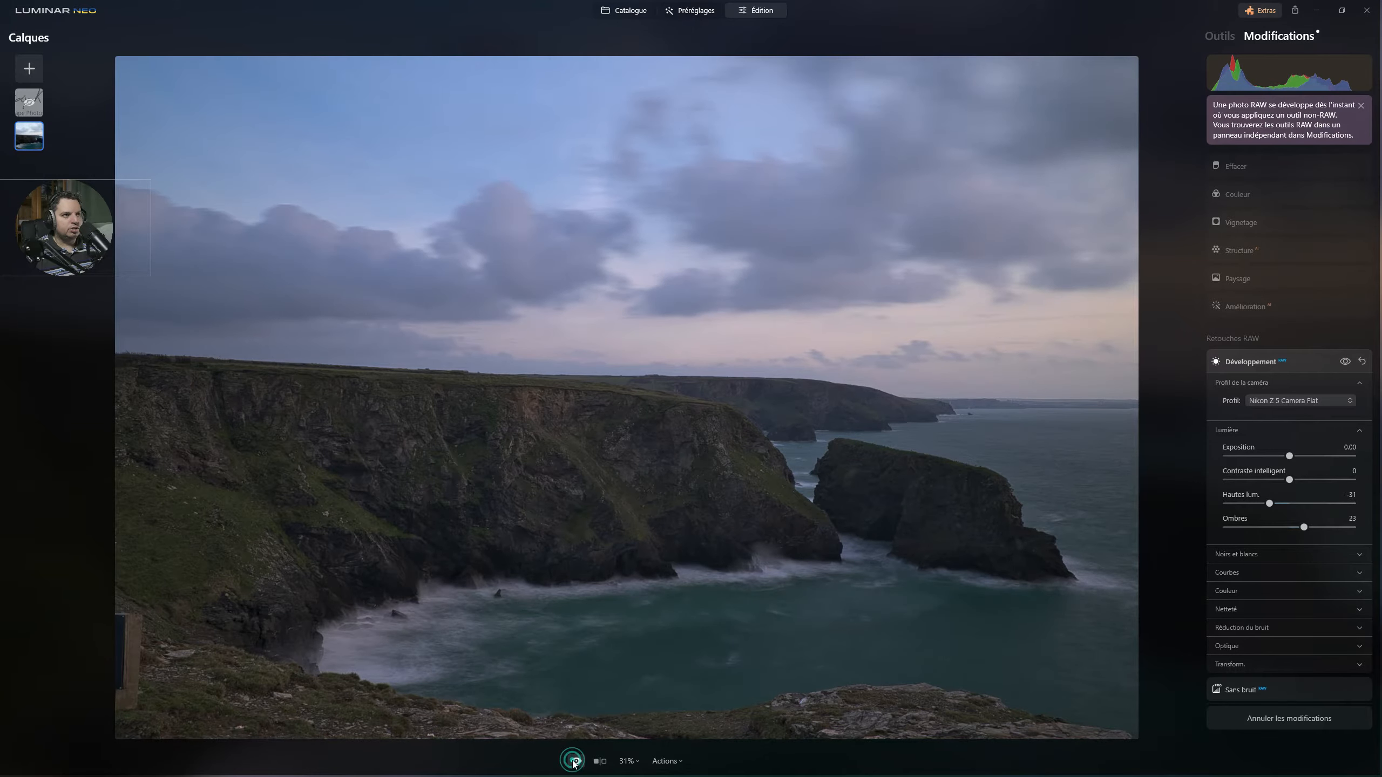
pyautogui.click(574, 761)
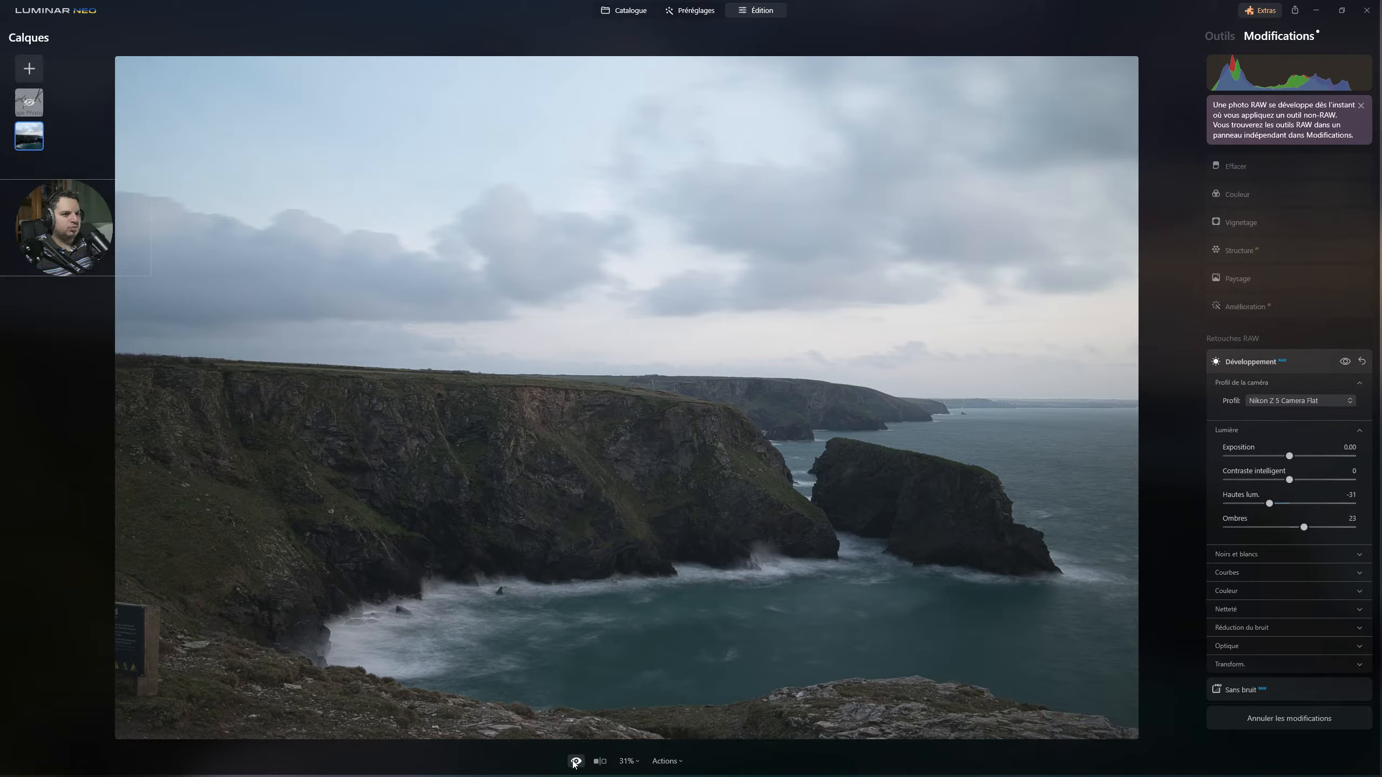
pyautogui.click(575, 761)
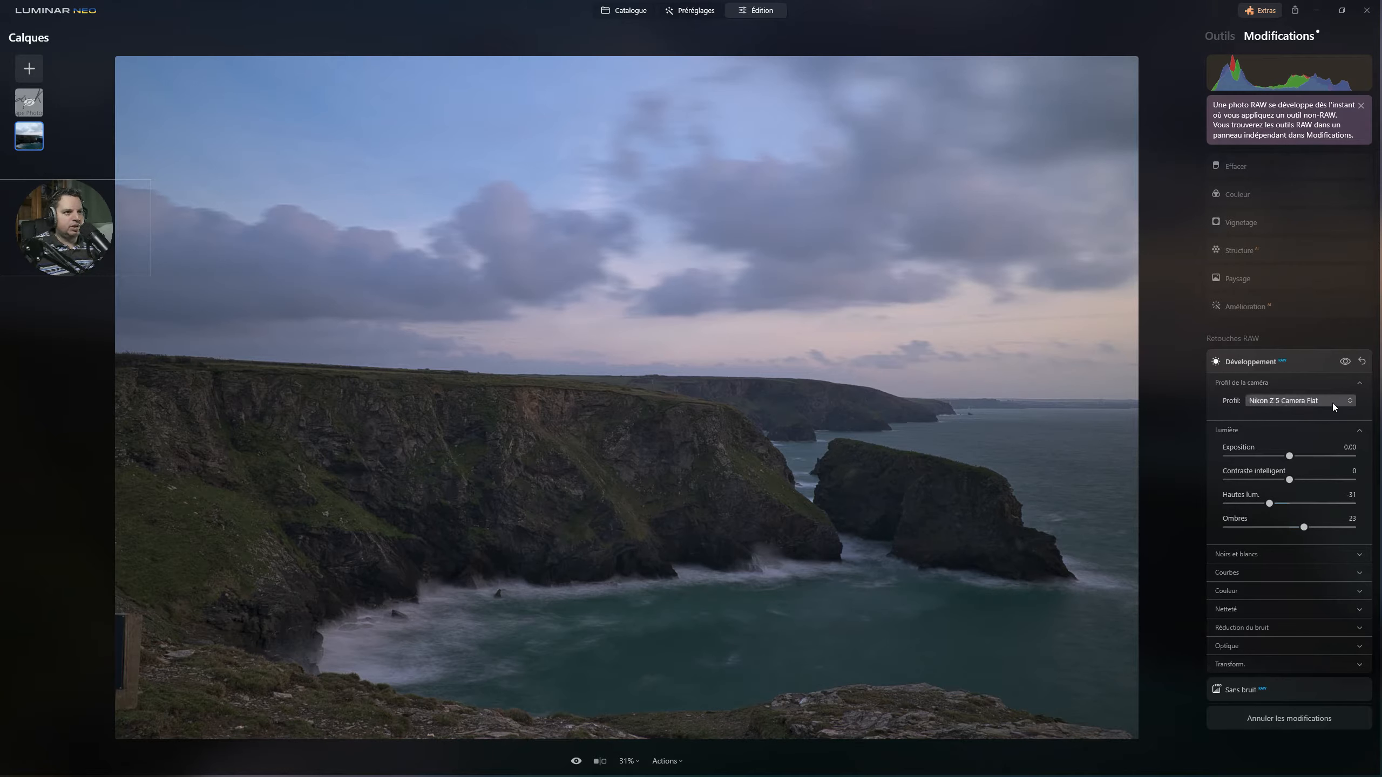
pyautogui.click(1343, 362)
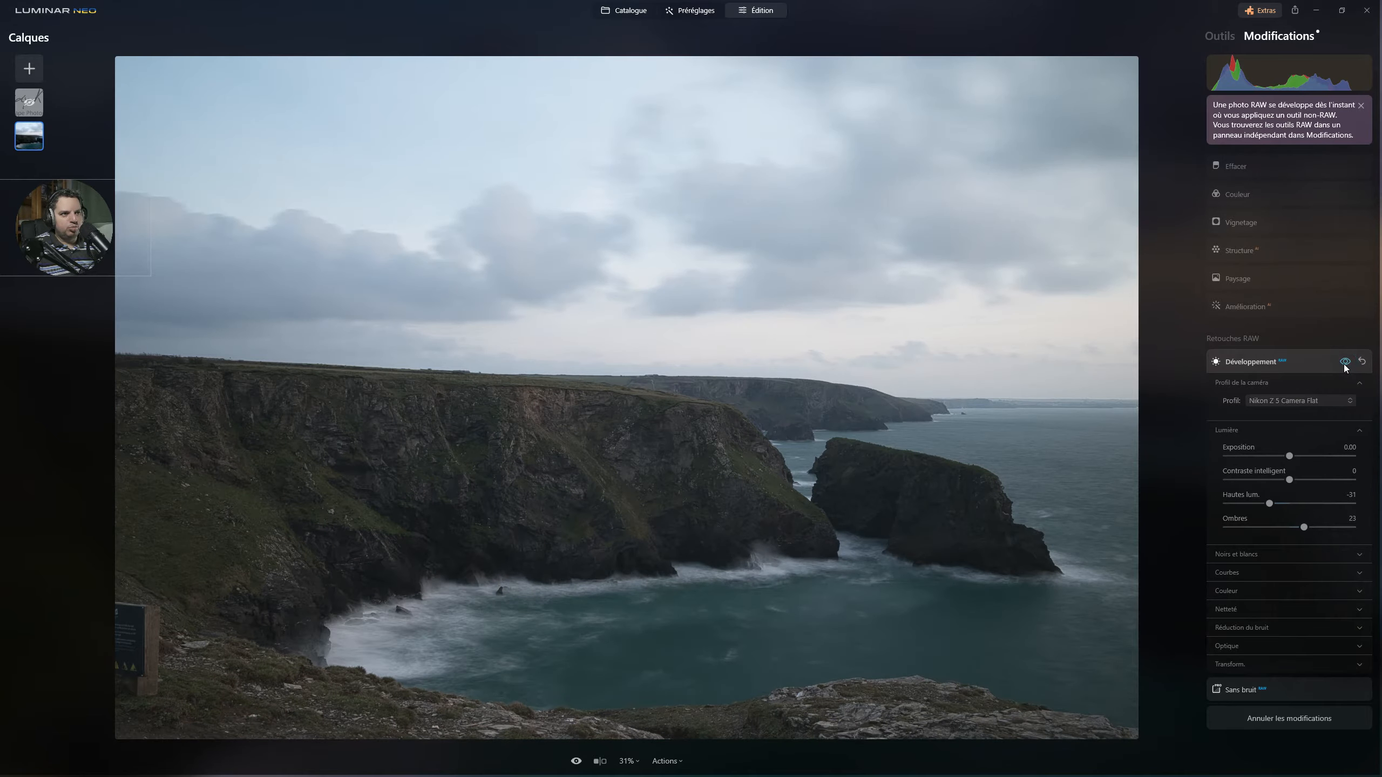
pyautogui.click(1343, 362)
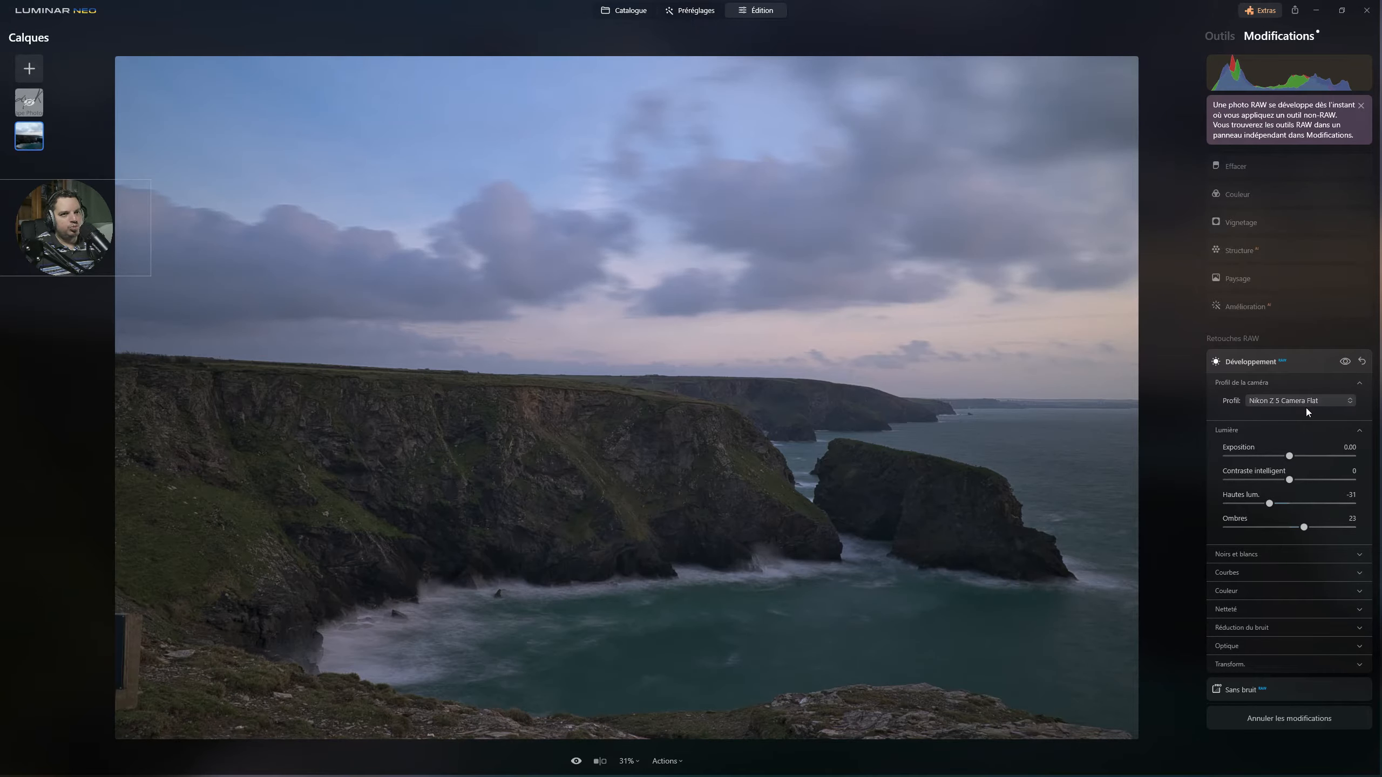
pyautogui.click(1344, 363)
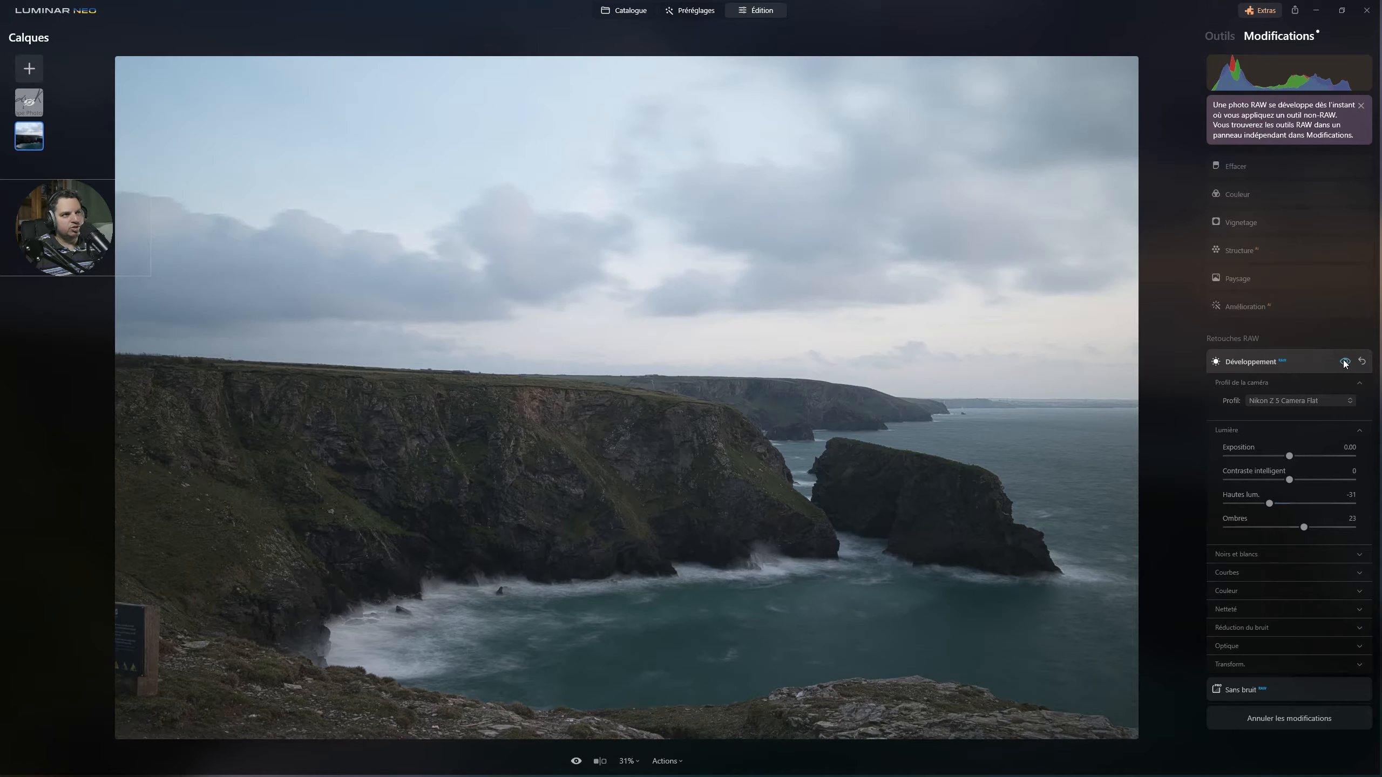
pyautogui.click(1339, 370)
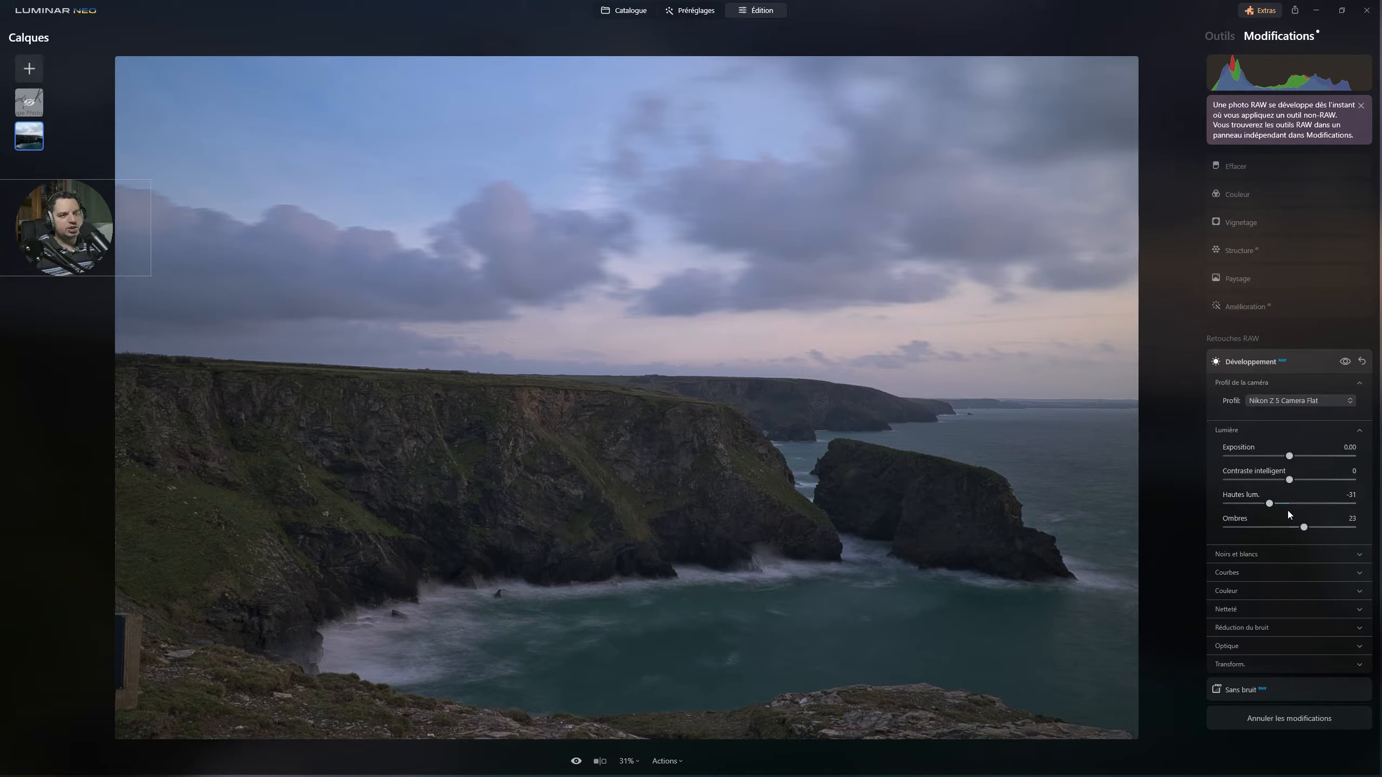
# Review the Noirs et blancs, Courbes and Netteté settings of the RAW Développement edit and inspect the cliff at 100%.
pyautogui.click(1233, 556)
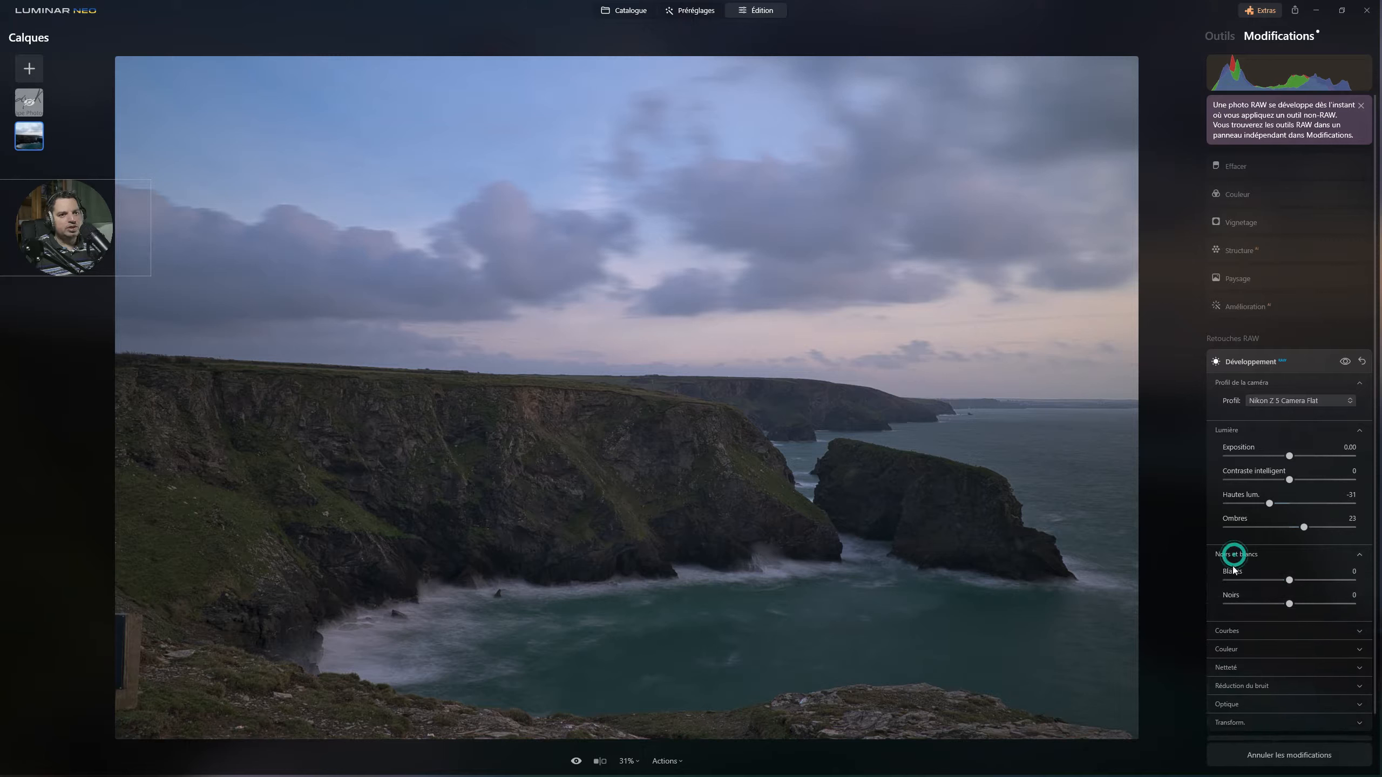
pyautogui.click(1225, 632)
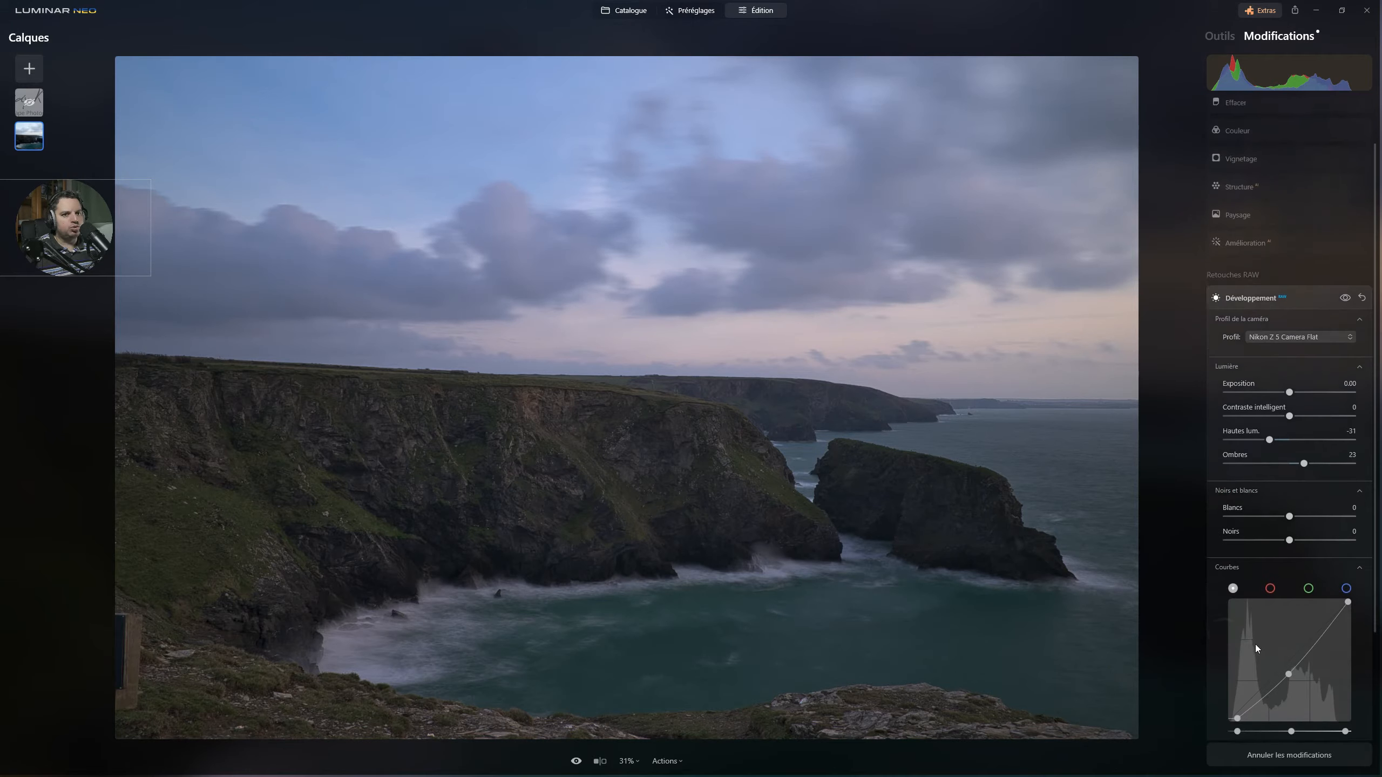
pyautogui.scroll(-1, 1313, 536)
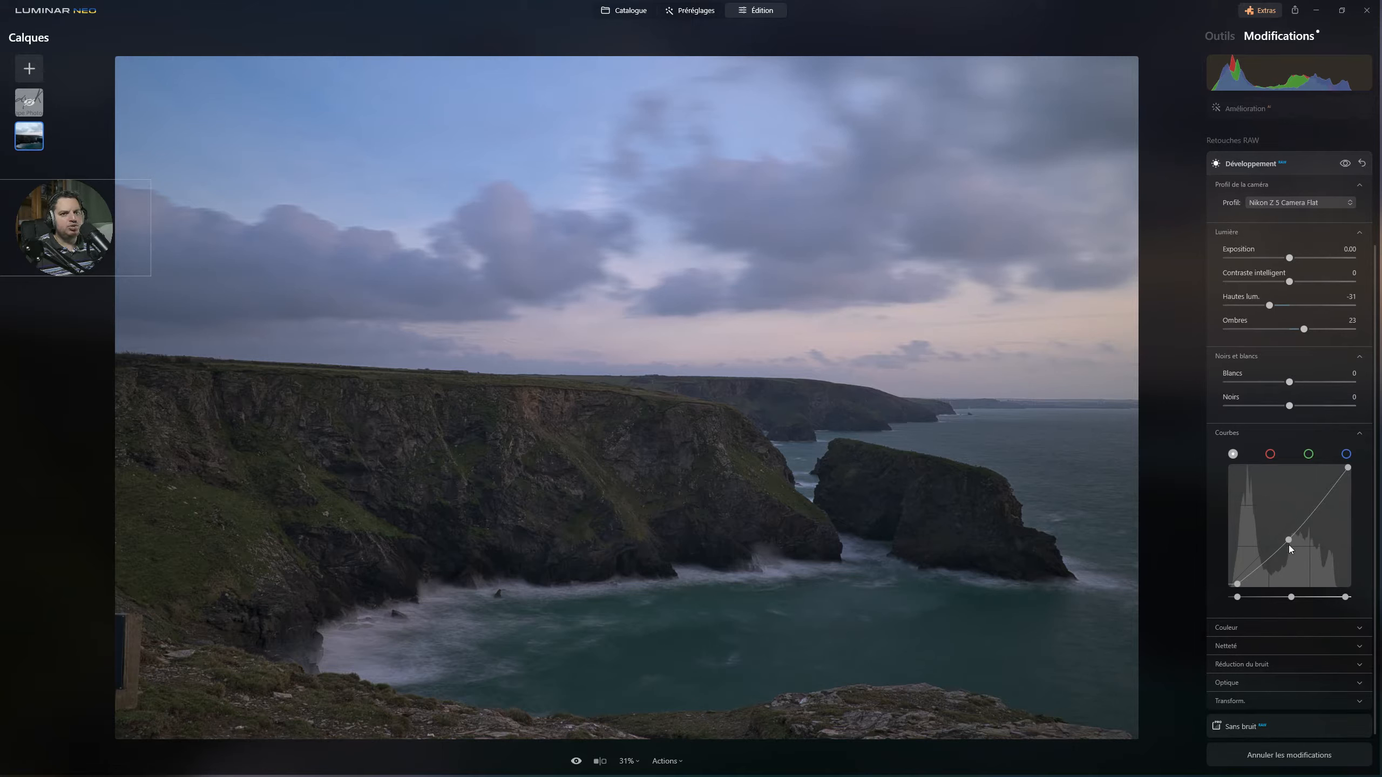
pyautogui.click(1226, 653)
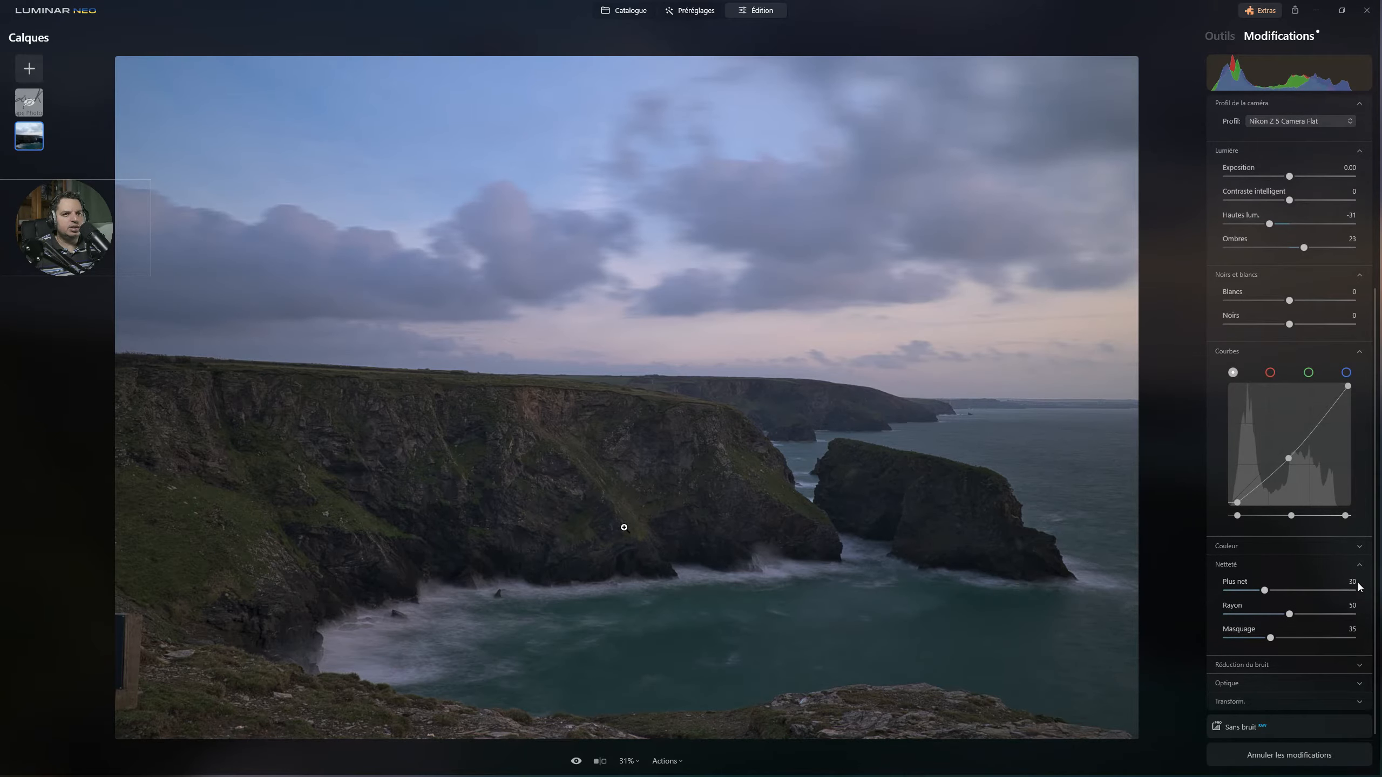
pyautogui.click(600, 472)
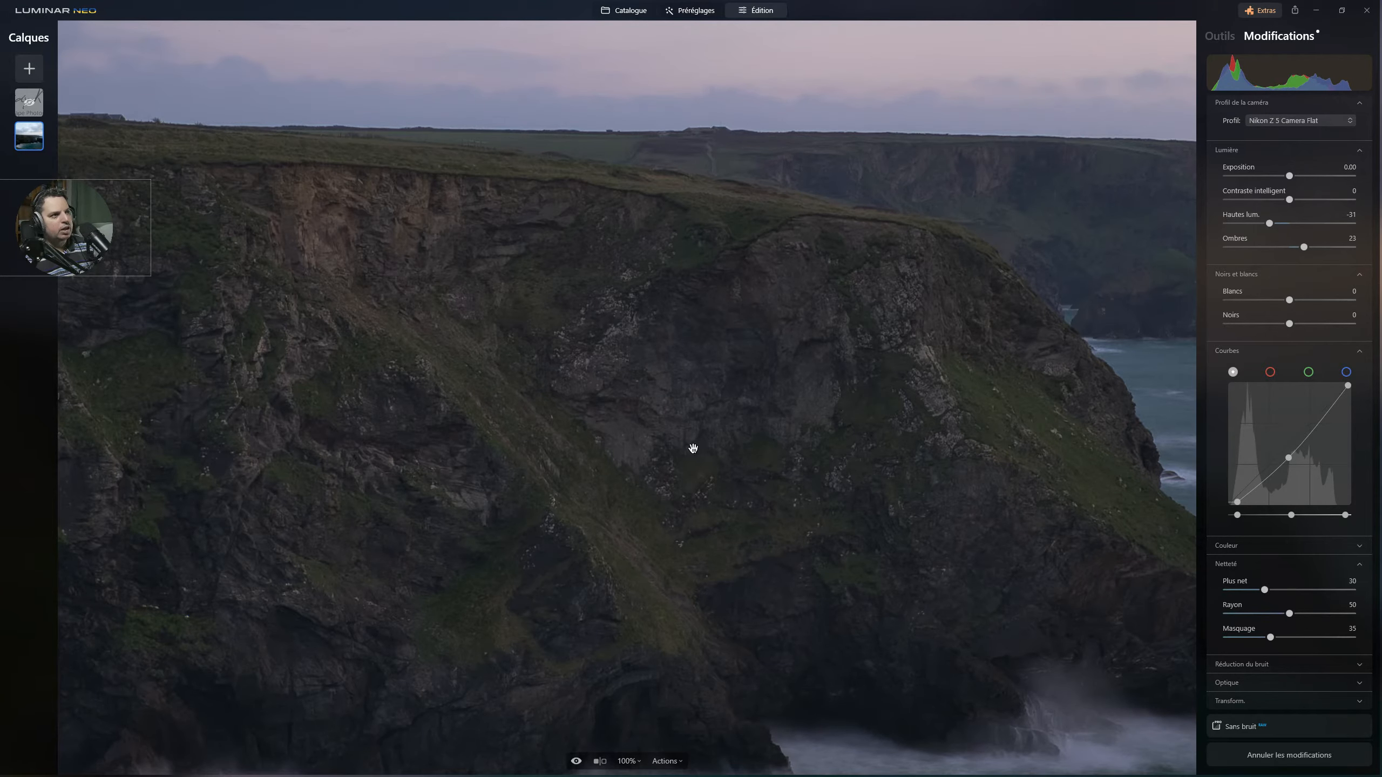
pyautogui.scroll(3, 1325, 557)
pyautogui.scroll(2, 1325, 557)
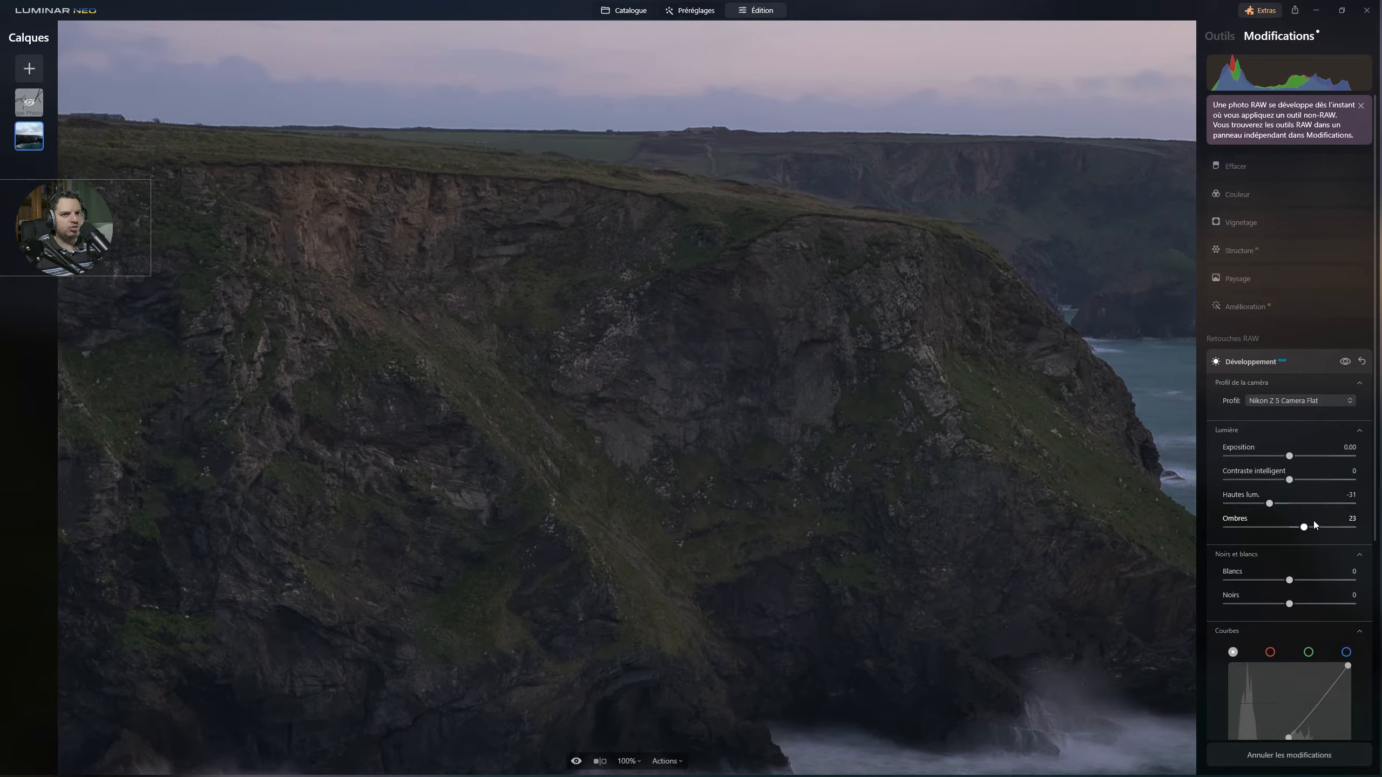
# Examine the Amélioration edit with the whole photo in view and compare the image with and without it.
pyautogui.scroll(-1, 1308, 554)
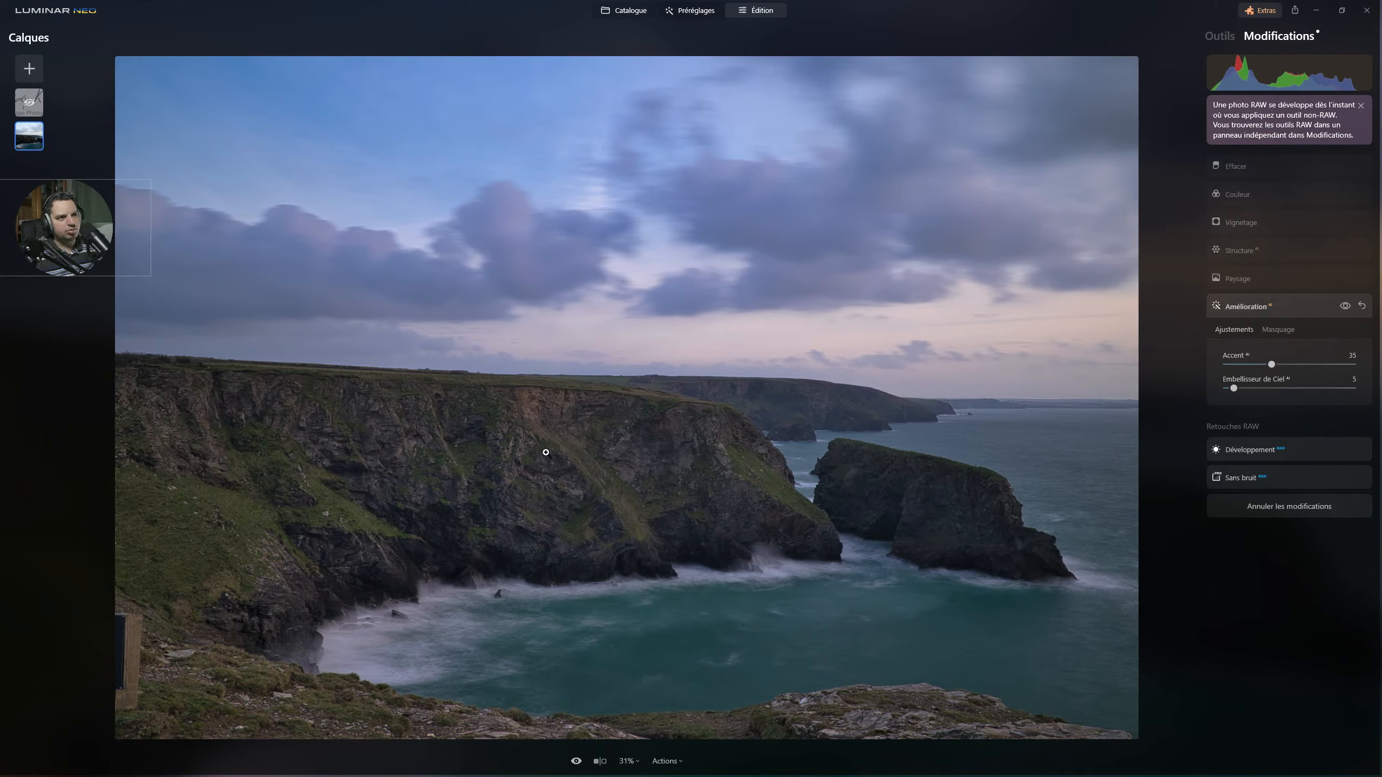
pyautogui.click(1345, 306)
pyautogui.click(1345, 307)
# Review the Paysage edit's haze and golden hour settings and compare the photo with and without the edit.
pyautogui.click(1237, 278)
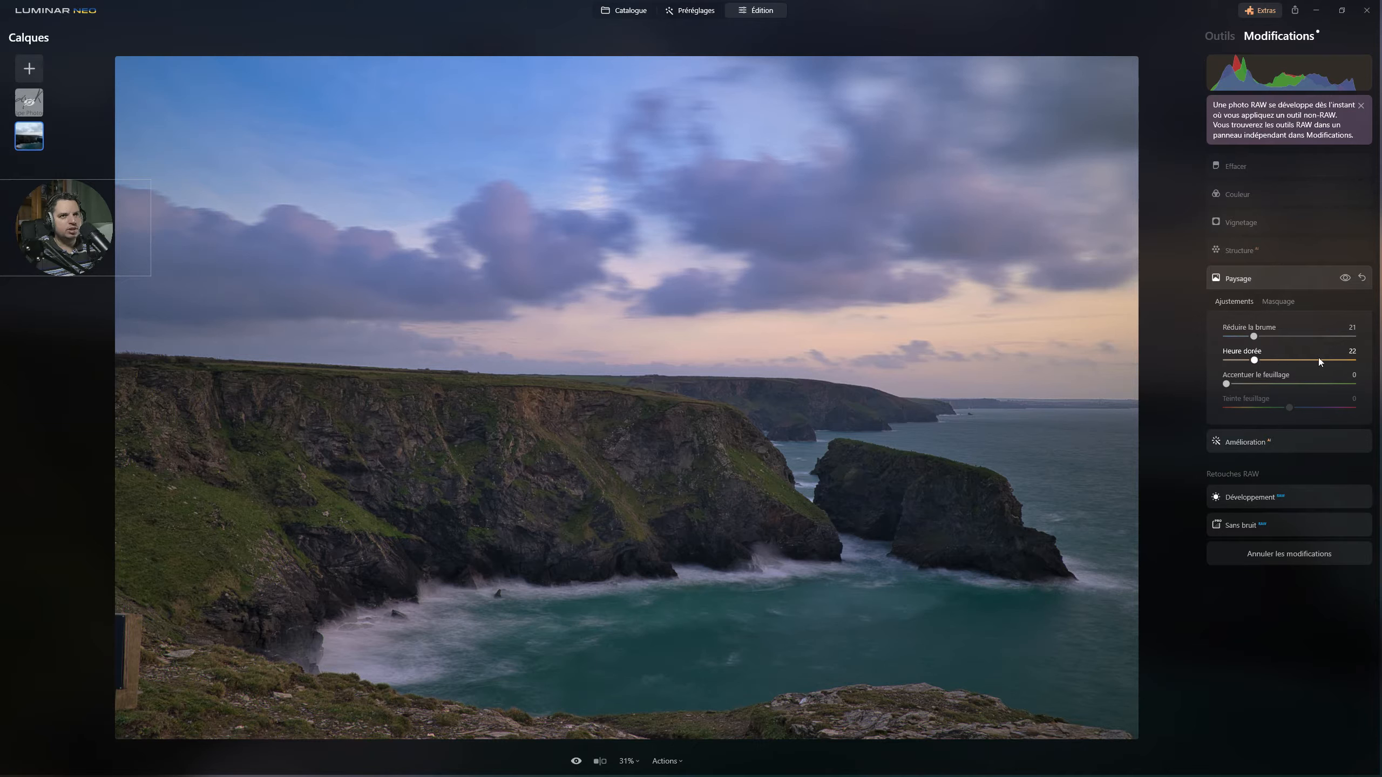
pyautogui.click(1345, 278)
pyautogui.click(1345, 278)
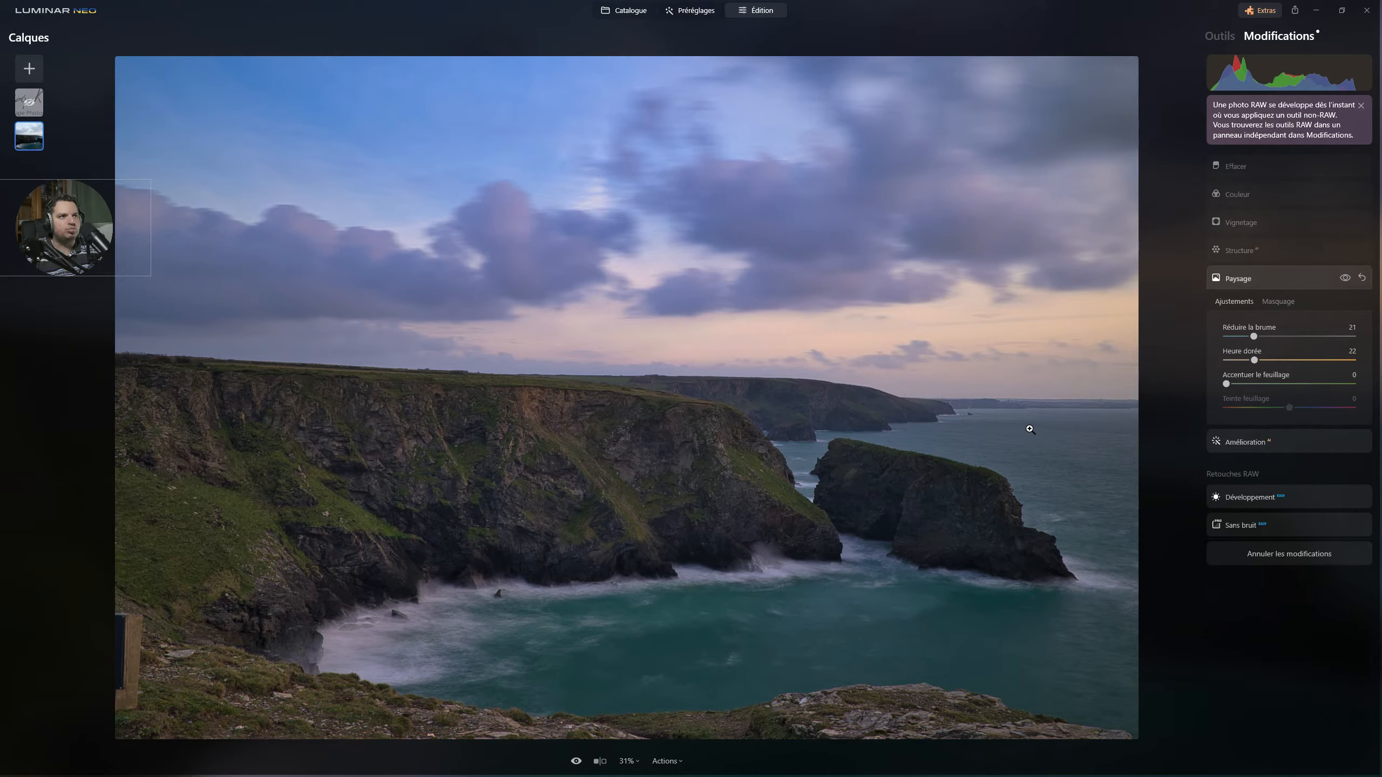
# Examine the Structure edit's settings and compare the photo with and without it twice.
pyautogui.click(1237, 250)
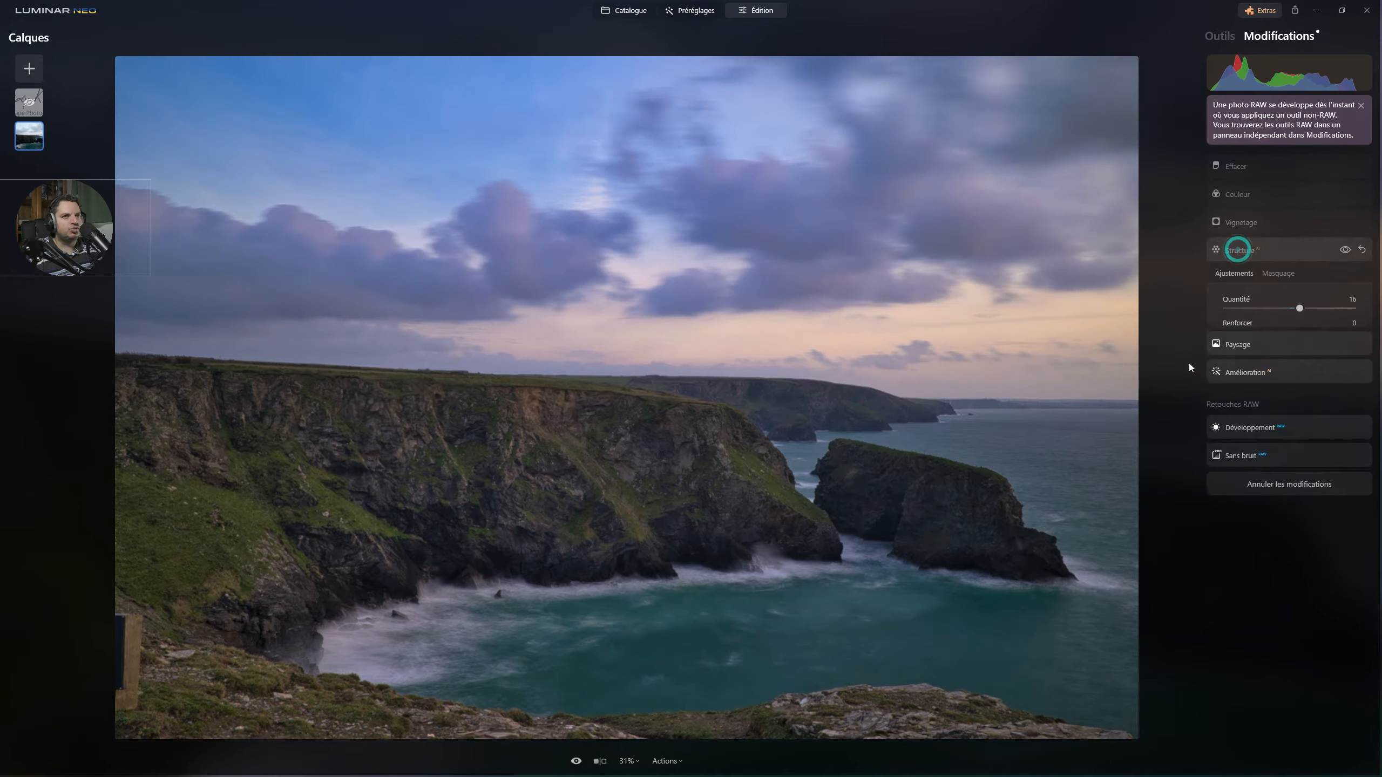
pyautogui.click(1343, 250)
pyautogui.click(1343, 249)
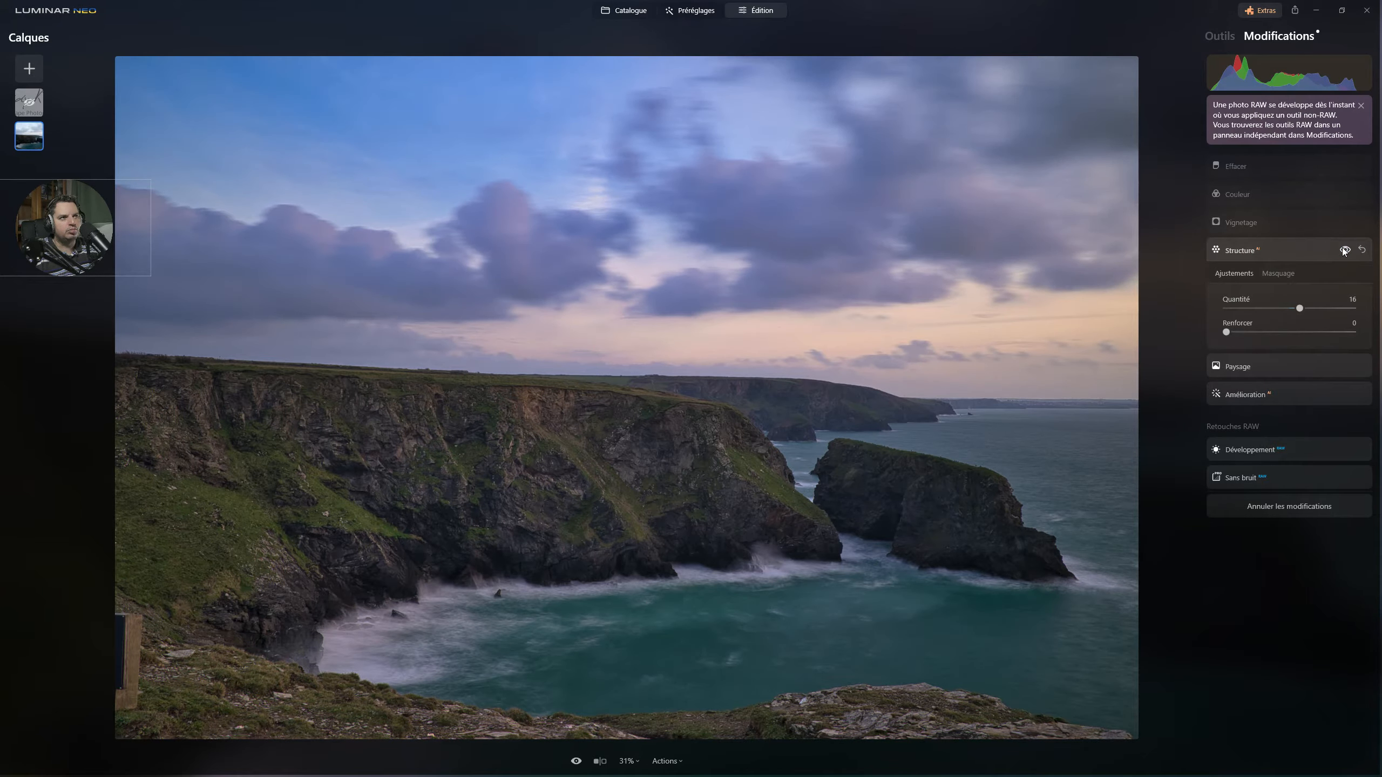
pyautogui.click(1343, 250)
pyautogui.click(1343, 250)
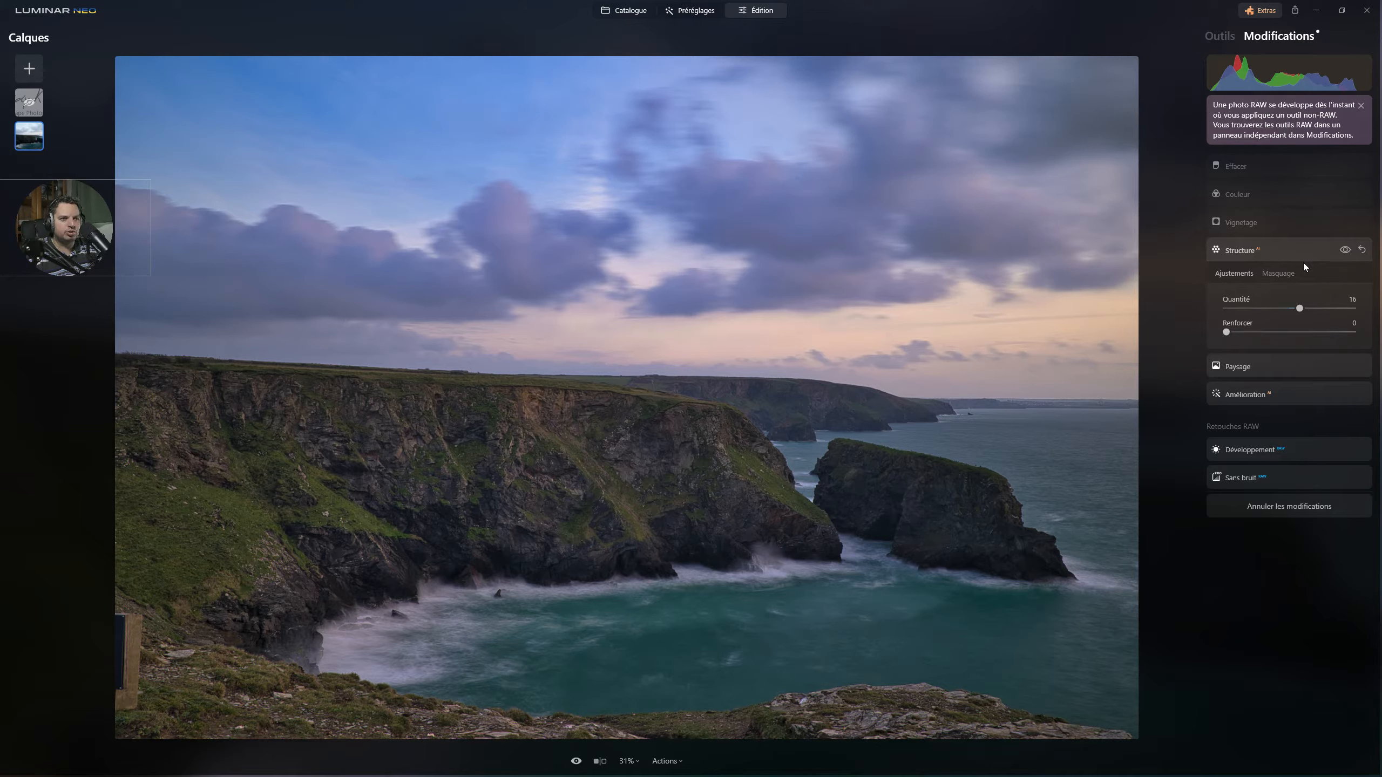
# Compare the photo with and without the Vignetage edit and review its advanced settings.
pyautogui.click(1250, 223)
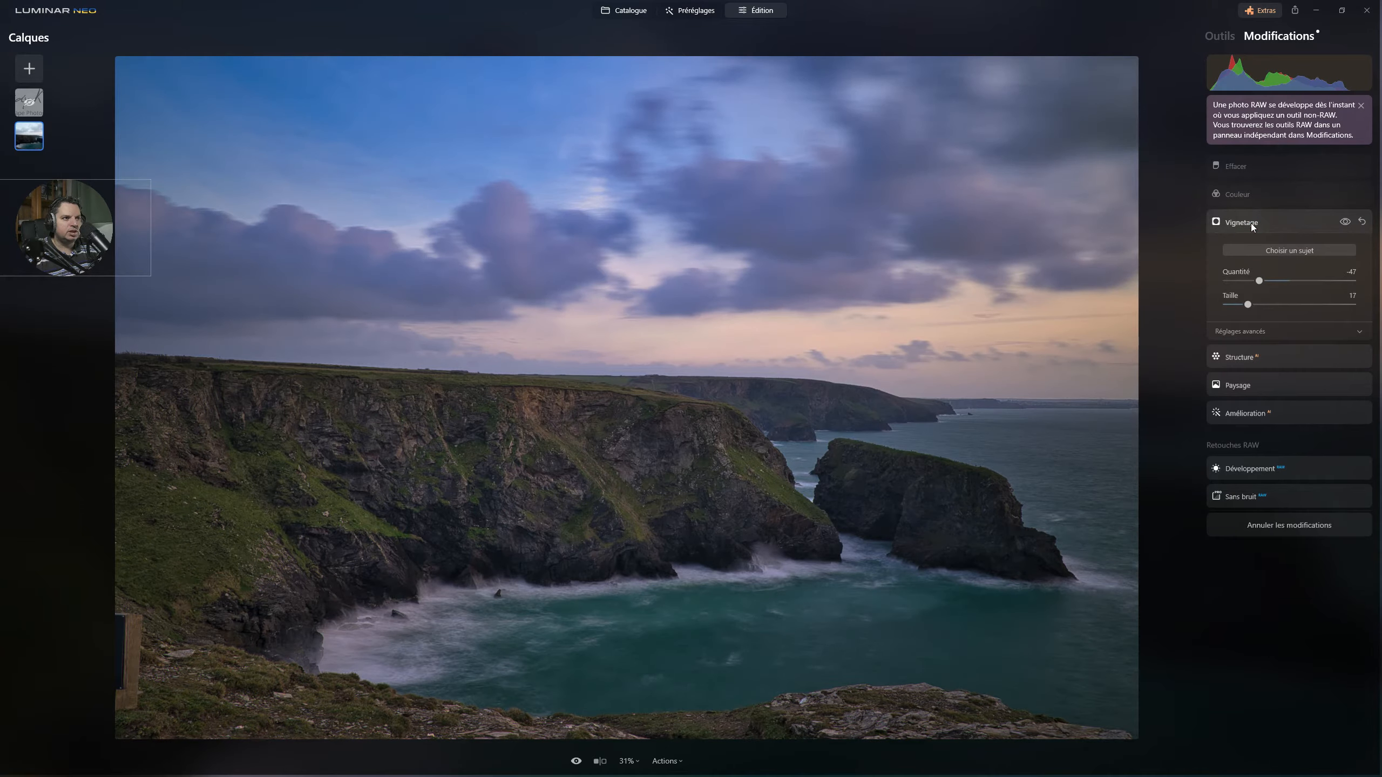
pyautogui.click(1342, 220)
pyautogui.click(1341, 220)
pyautogui.click(1247, 328)
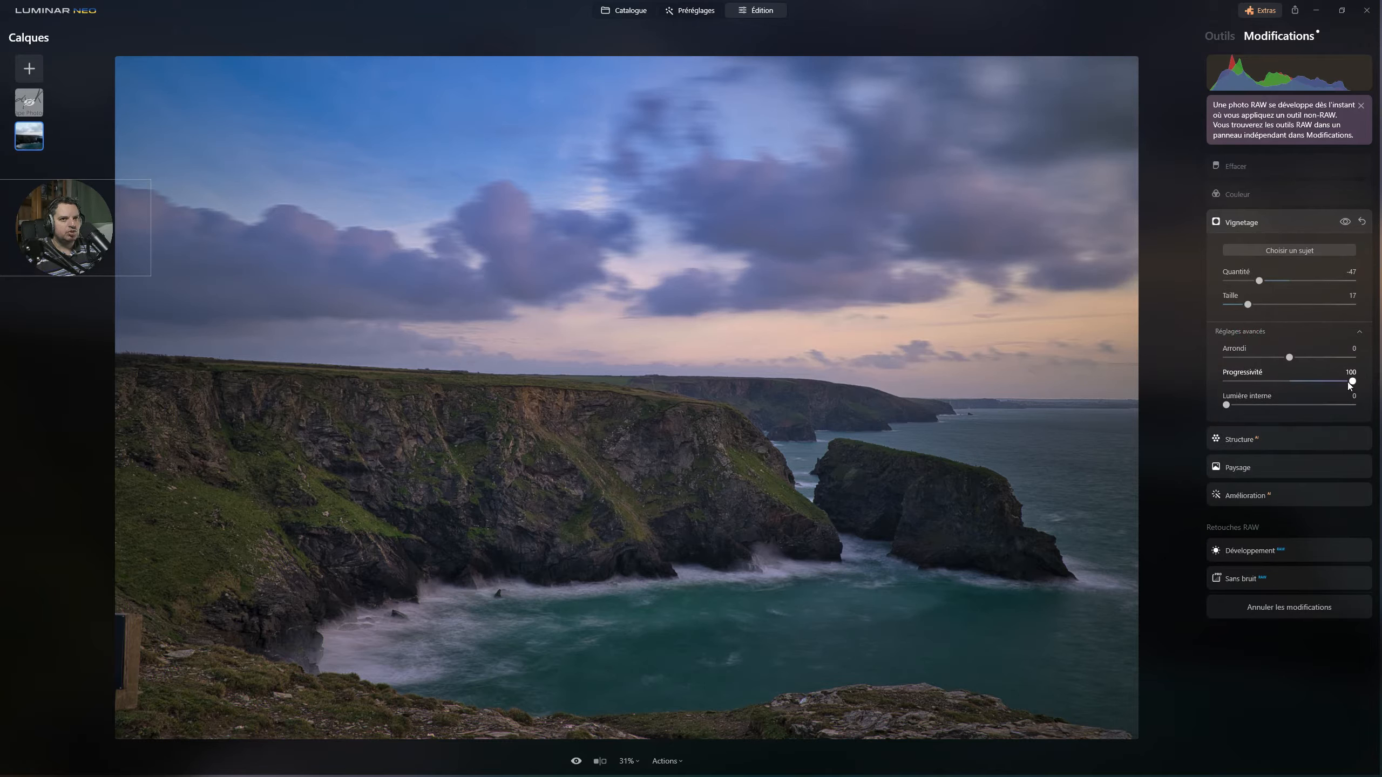
# Review the Couleur edit, including its HSL sliders for Tonalité, Saturation and Luminance.
pyautogui.click(1226, 196)
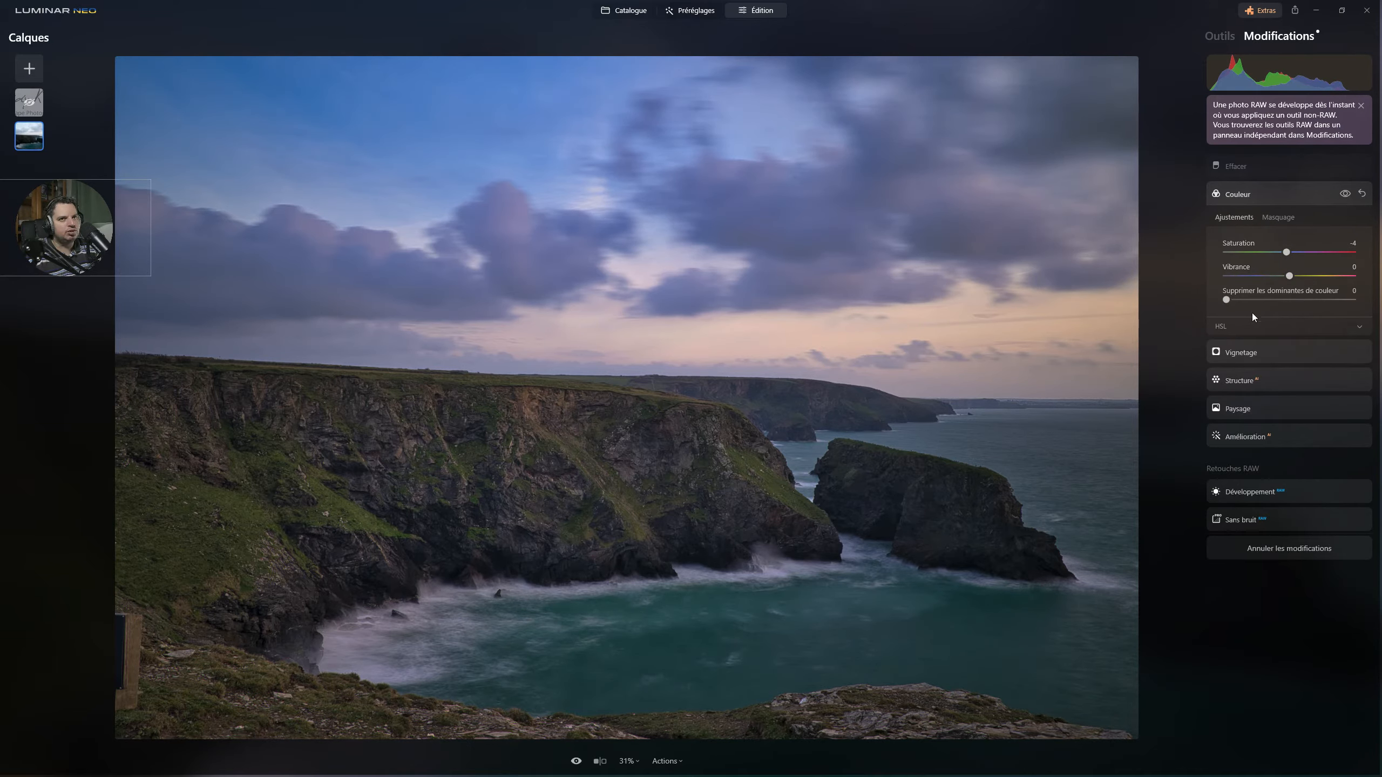
pyautogui.click(1228, 329)
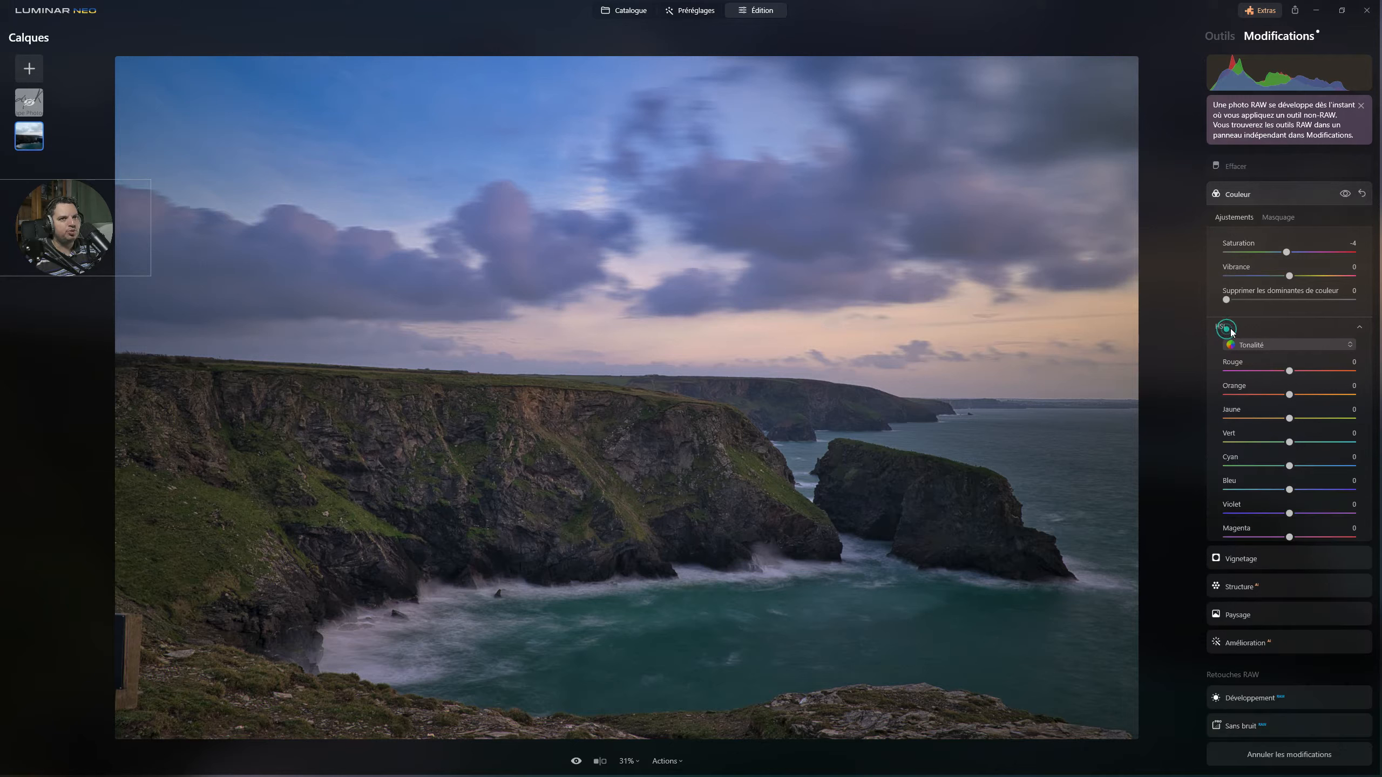
pyautogui.click(1294, 343)
pyautogui.click(1270, 384)
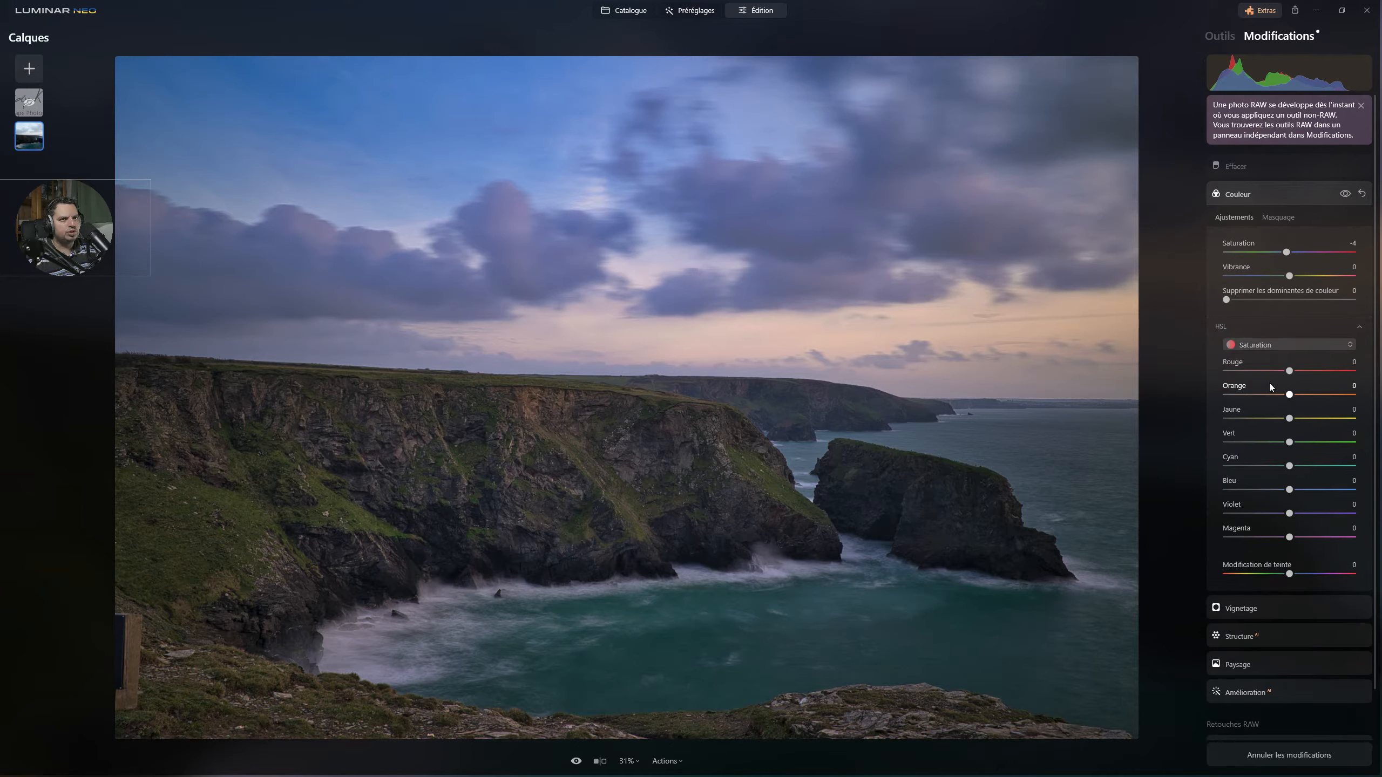
pyautogui.click(1274, 348)
pyautogui.click(1267, 402)
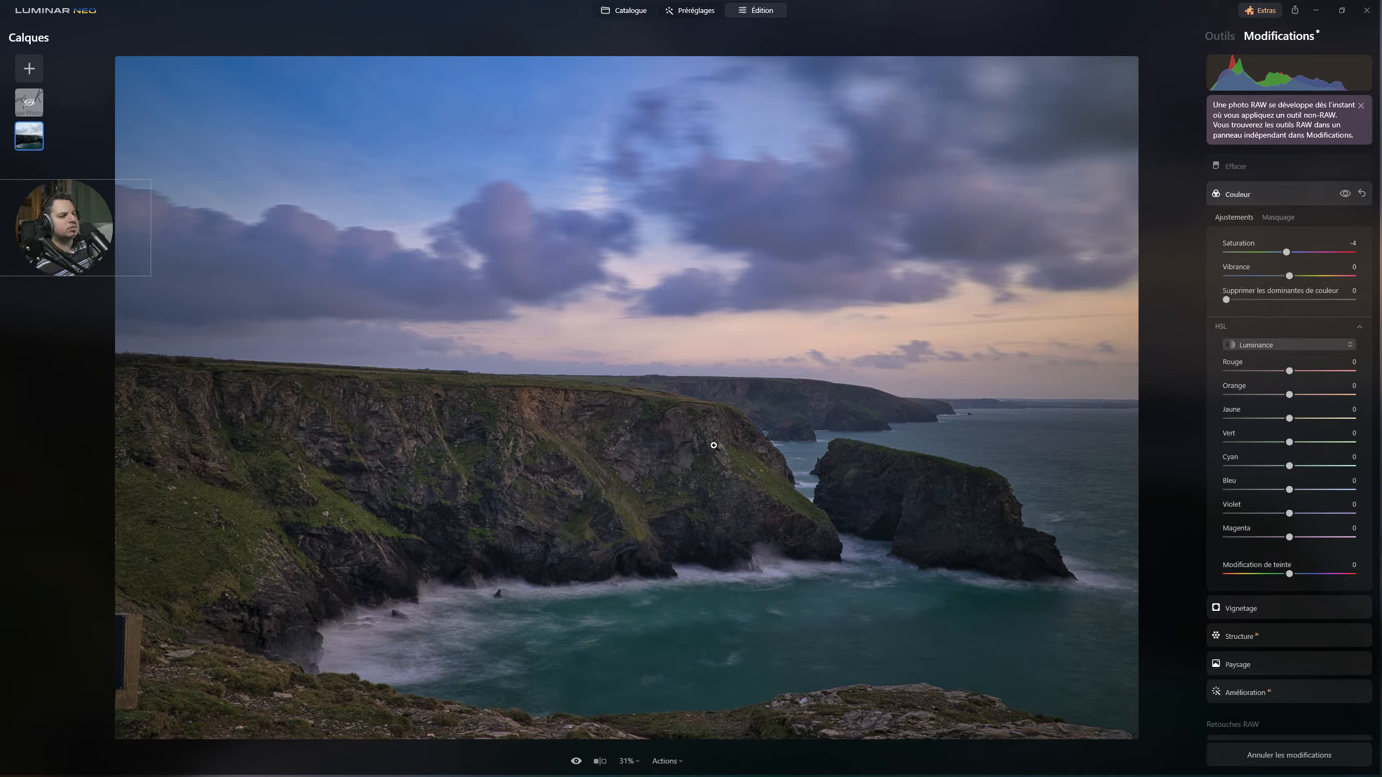
# Examine the Effacer edit and compare the fully edited photo with the original image.
pyautogui.click(1229, 167)
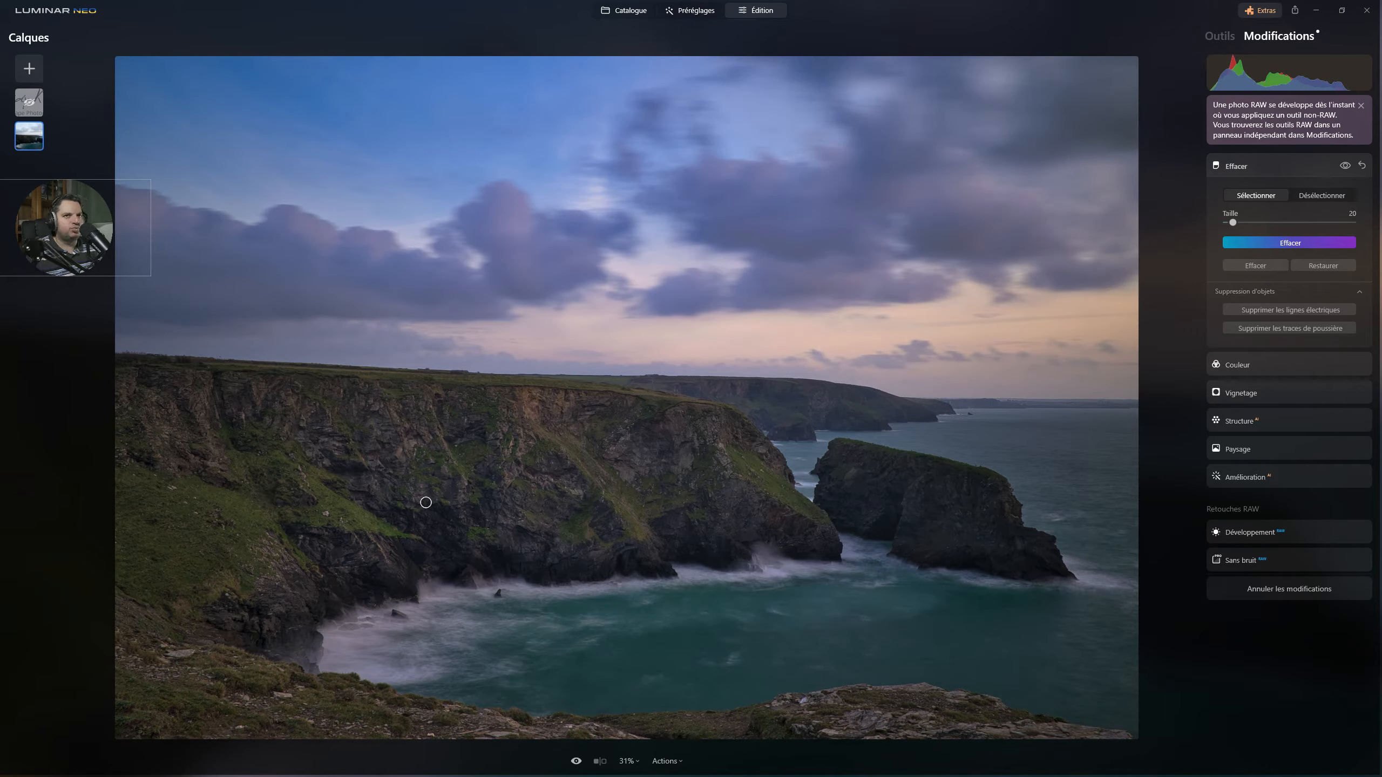
pyautogui.click(576, 760)
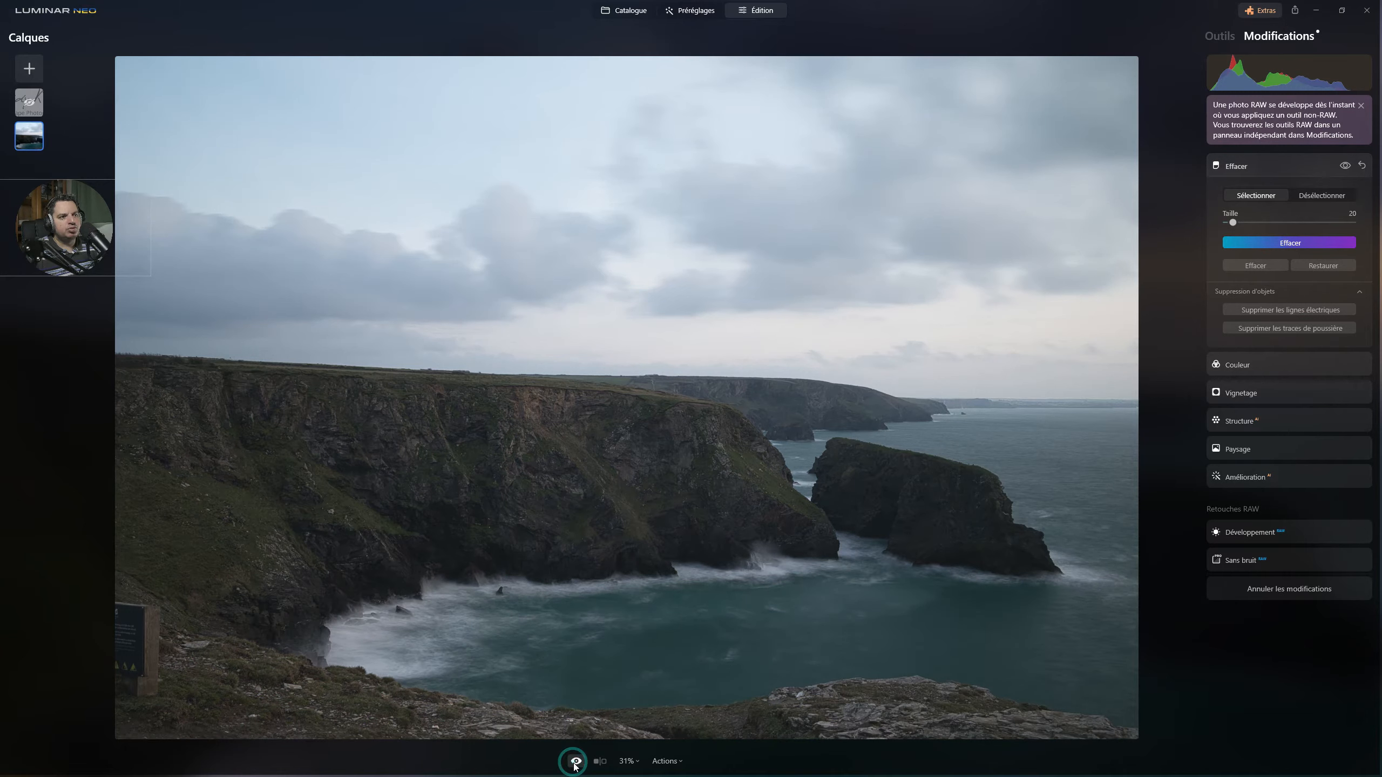
# Compare the fully edited coastal photo with the unedited original several times, finishing on the edited version.
pyautogui.click(575, 760)
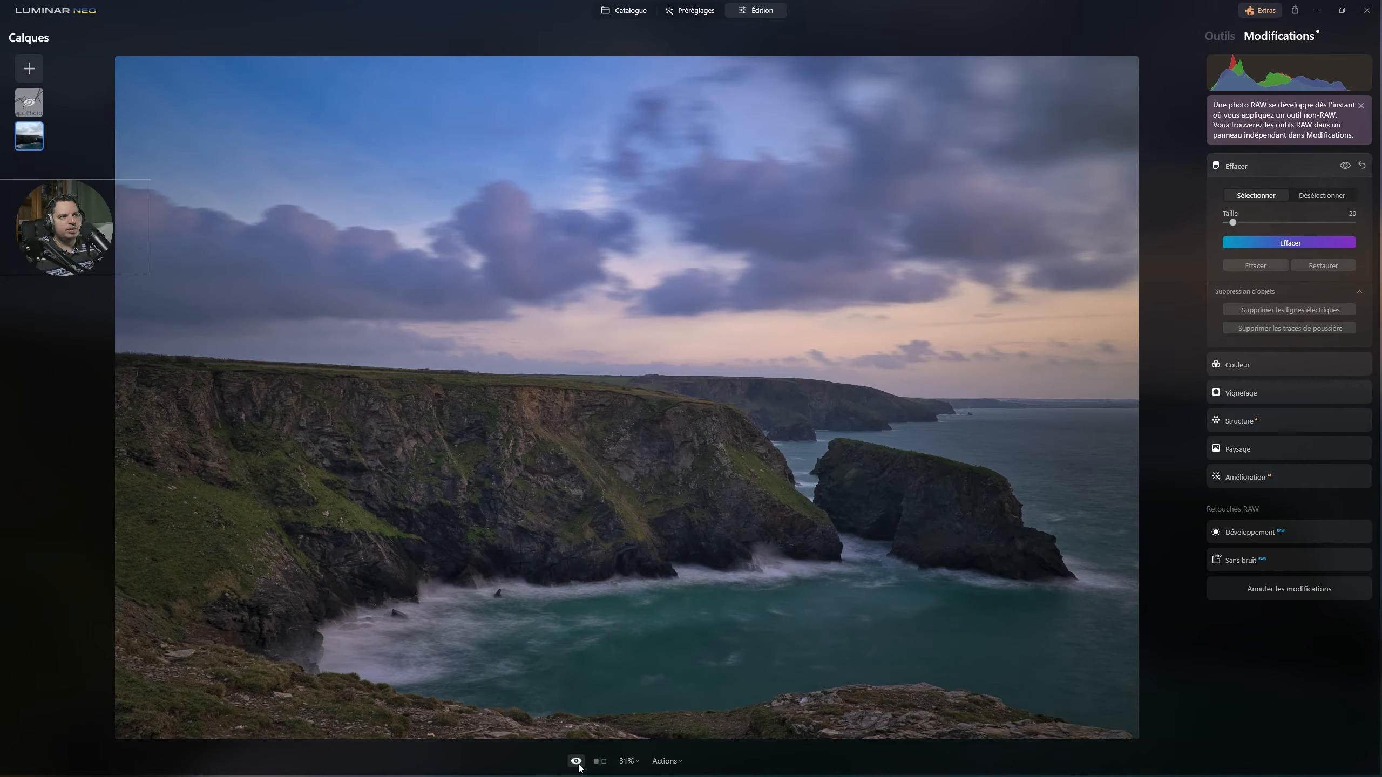
pyautogui.click(575, 761)
pyautogui.click(576, 761)
pyautogui.click(576, 761)
pyautogui.click(576, 762)
pyautogui.click(576, 762)
pyautogui.click(576, 763)
pyautogui.click(576, 762)
pyautogui.click(576, 763)
pyautogui.click(575, 762)
pyautogui.click(576, 762)
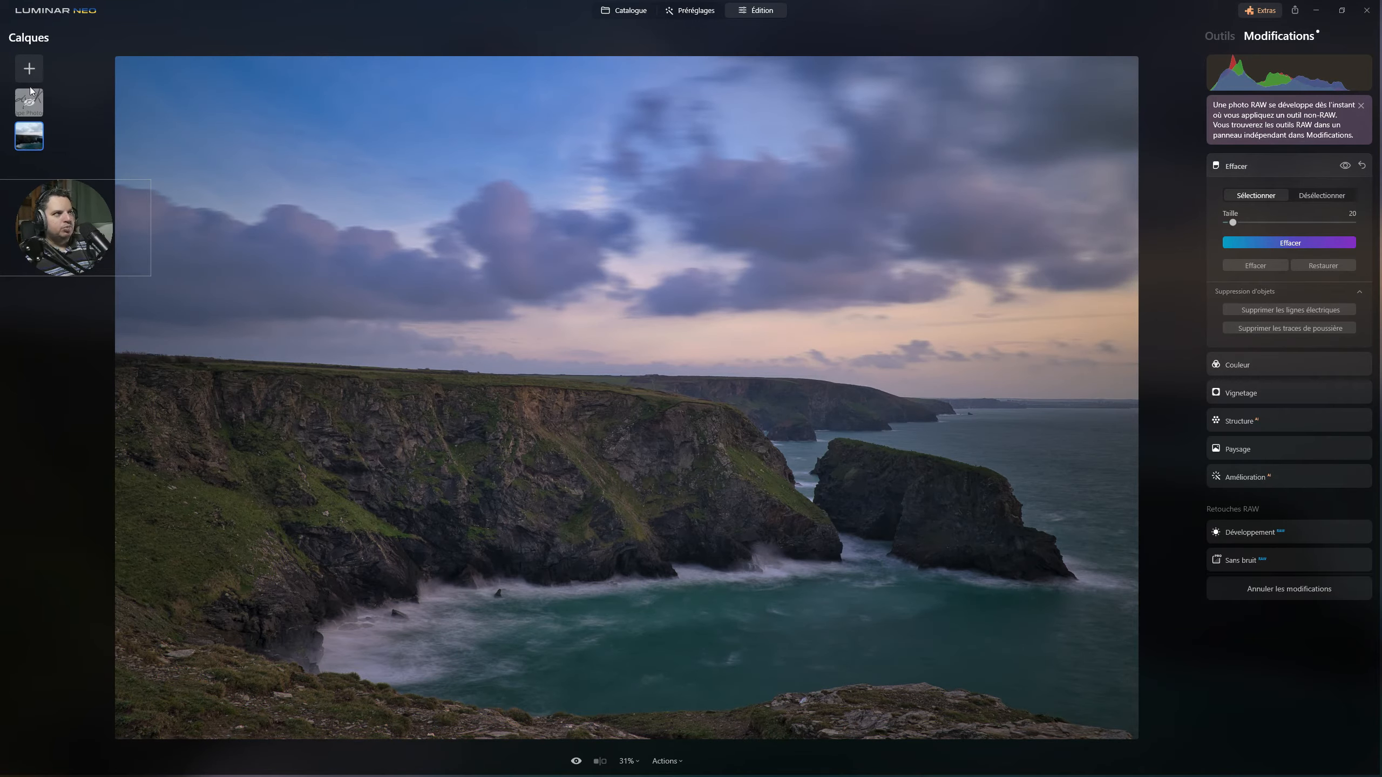
# Show the hidden signature watermark layer over the photo and reselect the base landscape layer.
pyautogui.click(28, 102)
pyautogui.rightClick(38, 102)
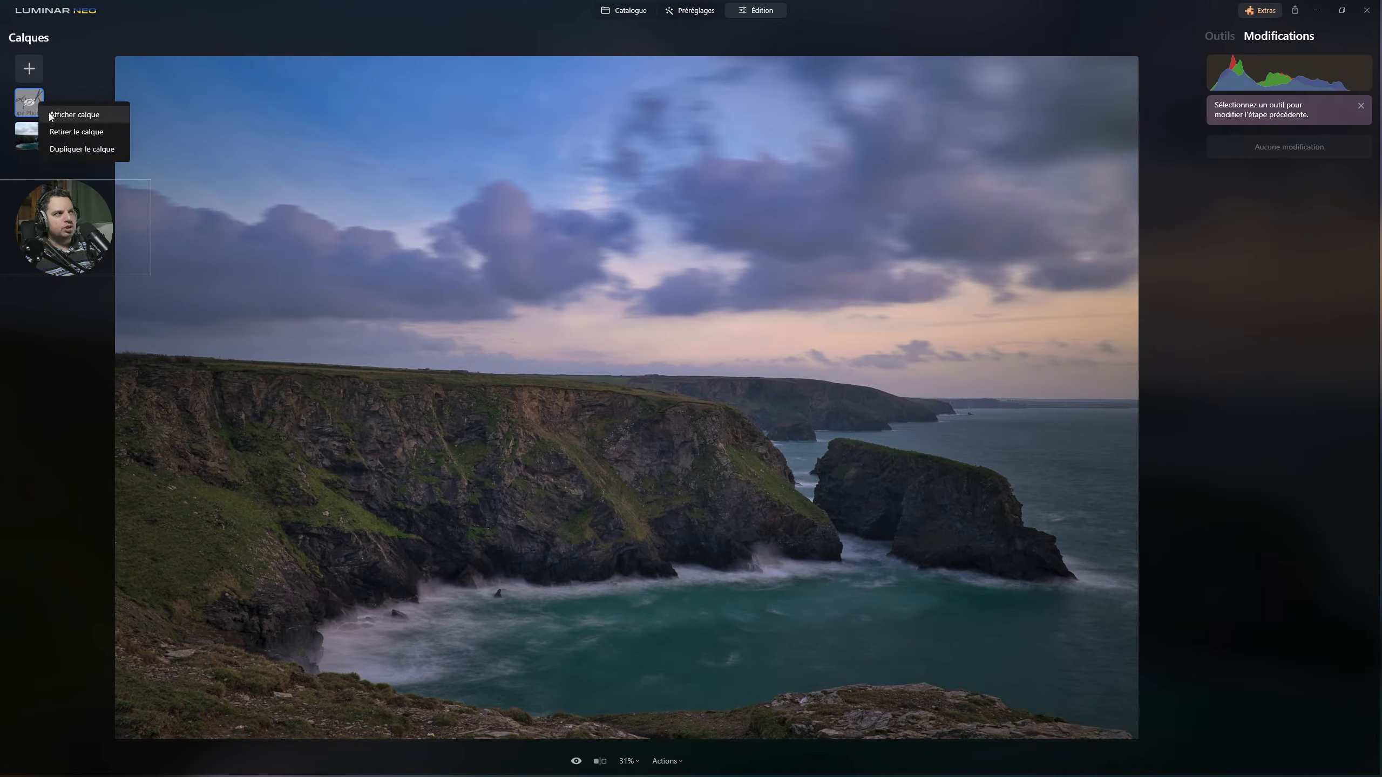
pyautogui.click(52, 114)
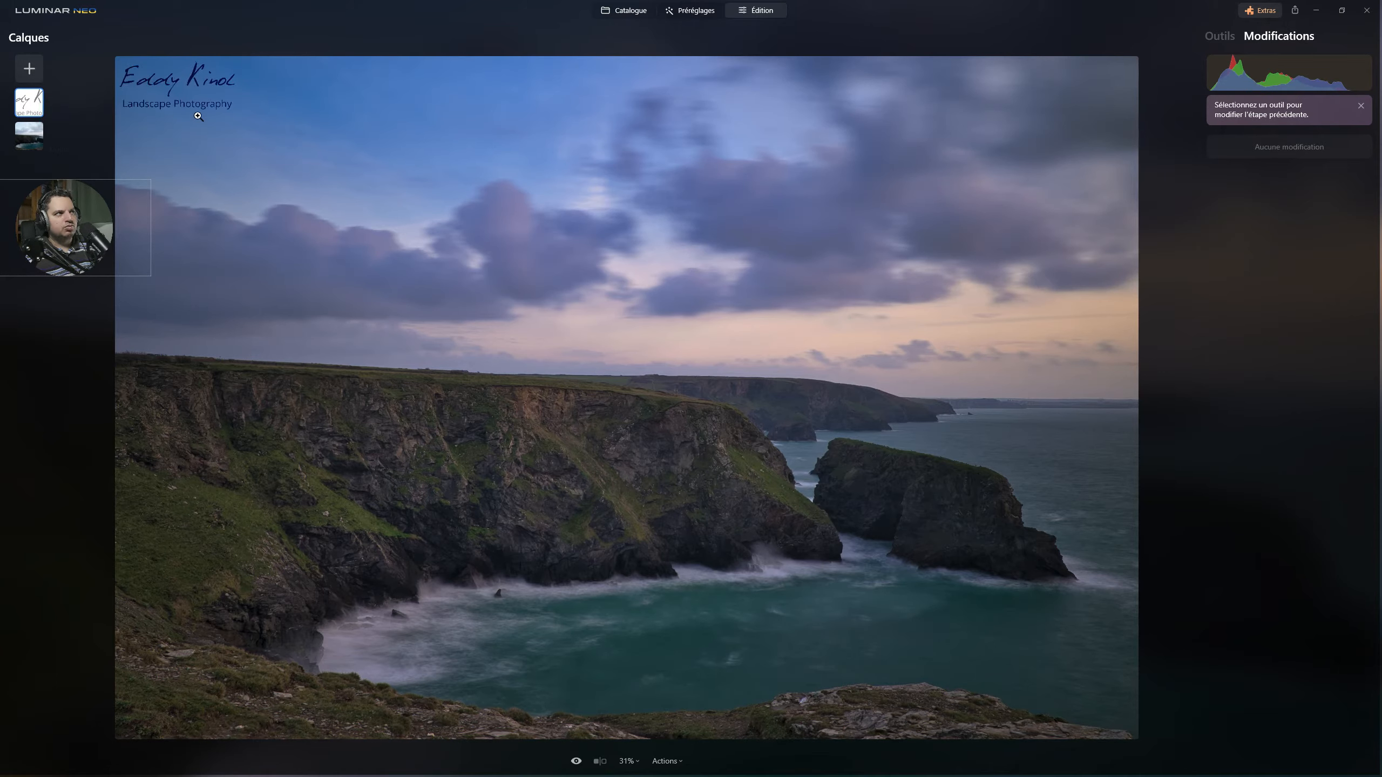
pyautogui.click(28, 136)
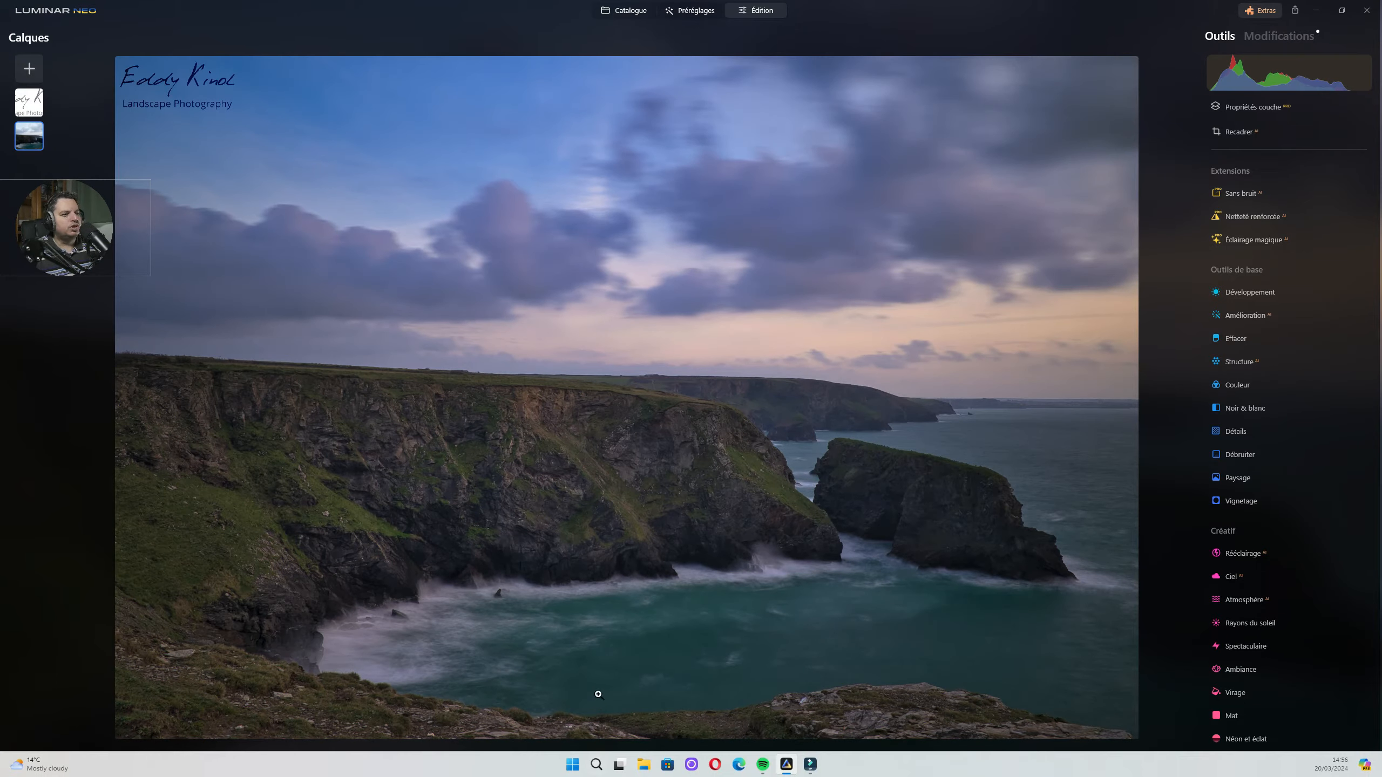
# Compare the watermarked, edited photo with the original repeatedly, ending with the edits and watermark shown.
pyautogui.click(576, 764)
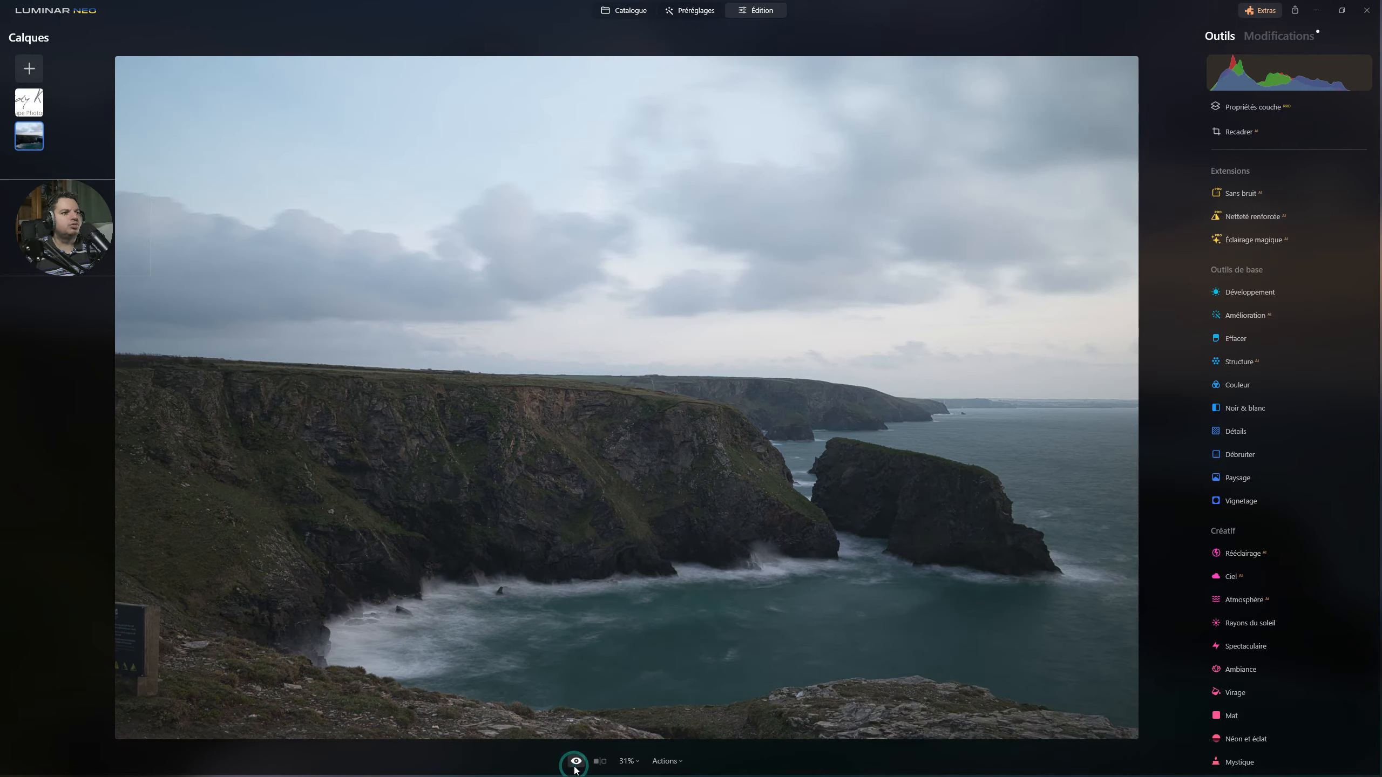
pyautogui.click(575, 764)
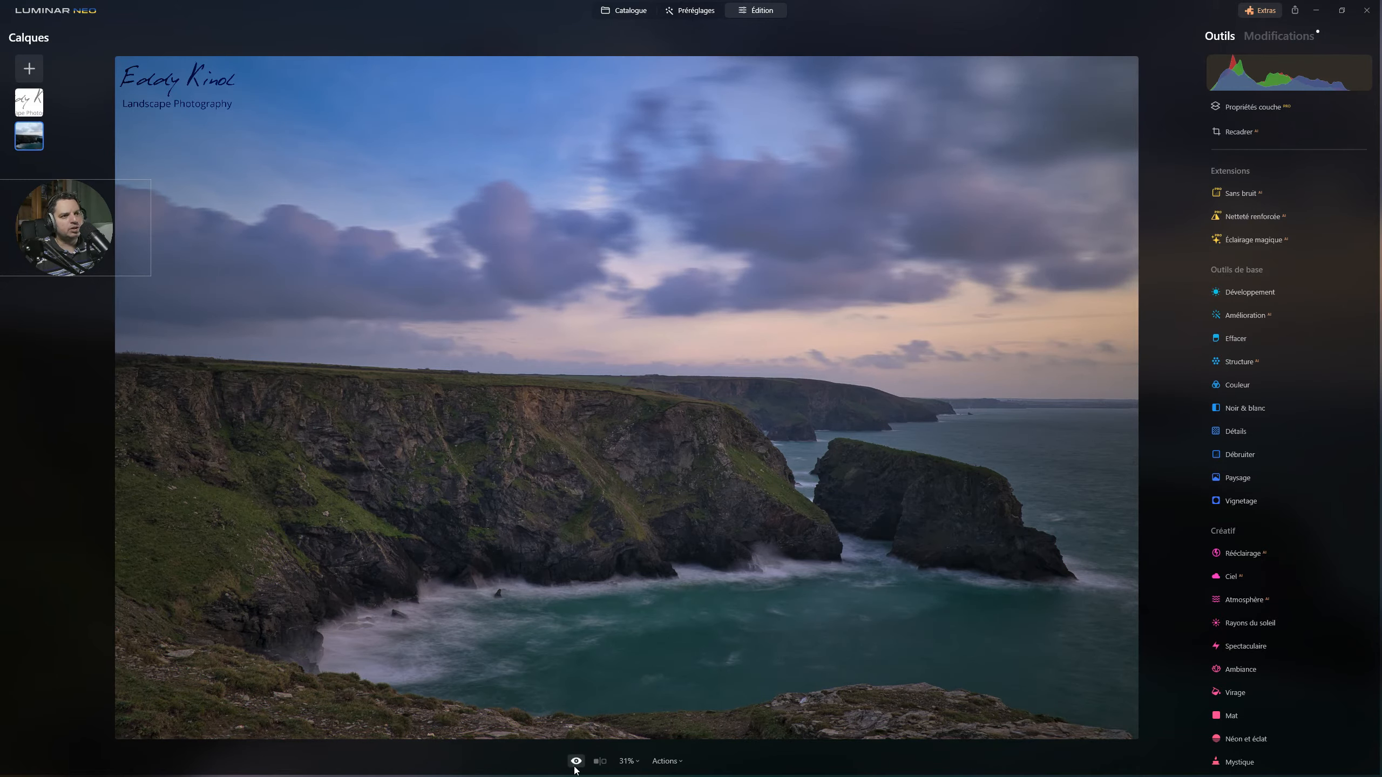
pyautogui.click(576, 764)
pyautogui.click(576, 764)
pyautogui.click(576, 764)
pyautogui.click(575, 764)
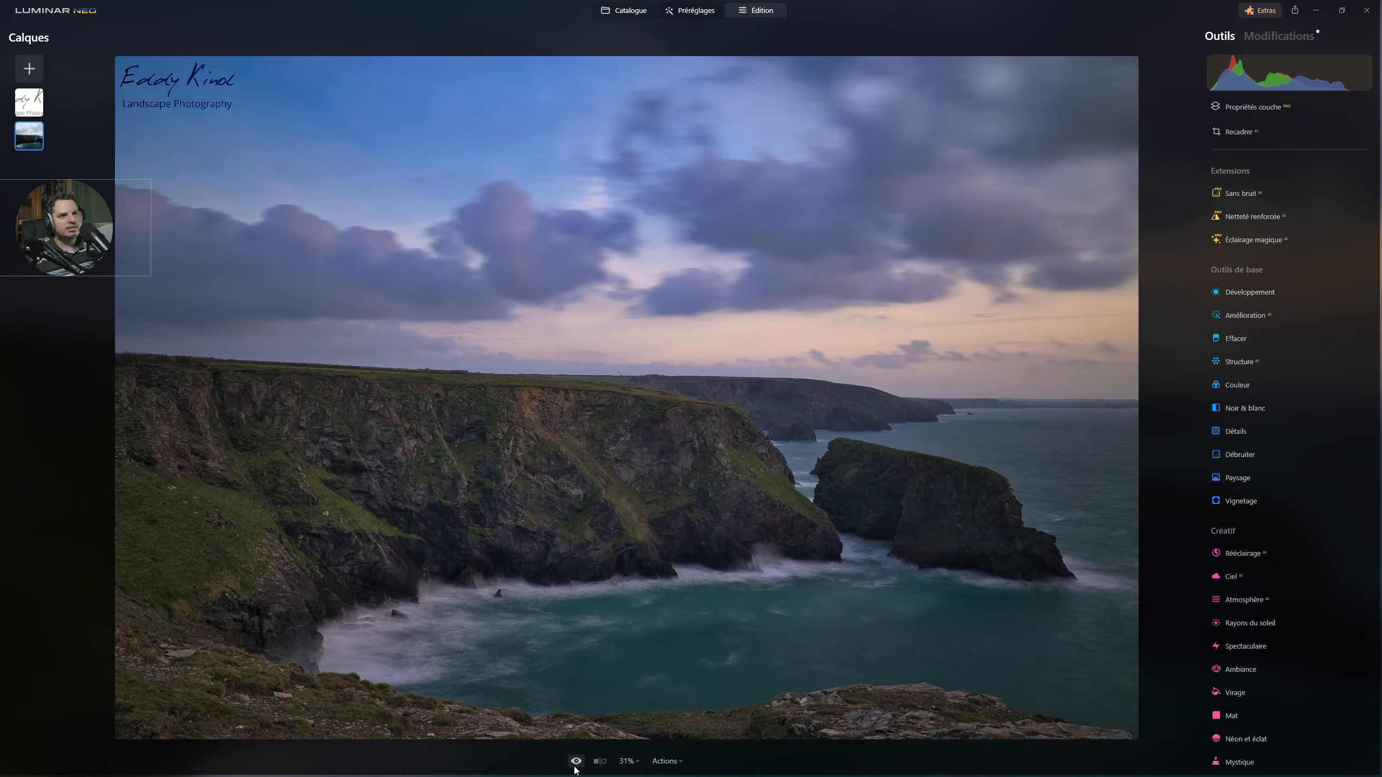
pyautogui.click(576, 764)
pyautogui.click(575, 764)
pyautogui.click(576, 764)
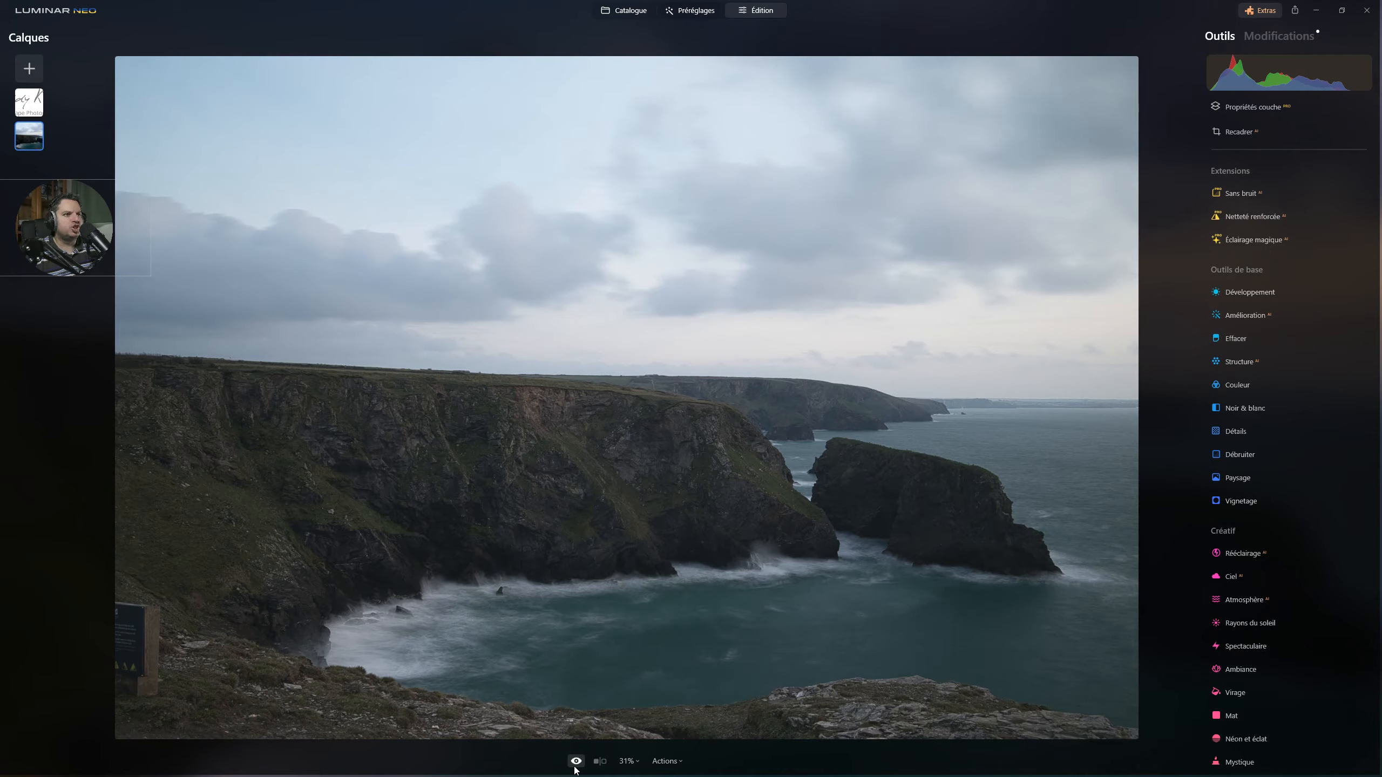
pyautogui.click(575, 764)
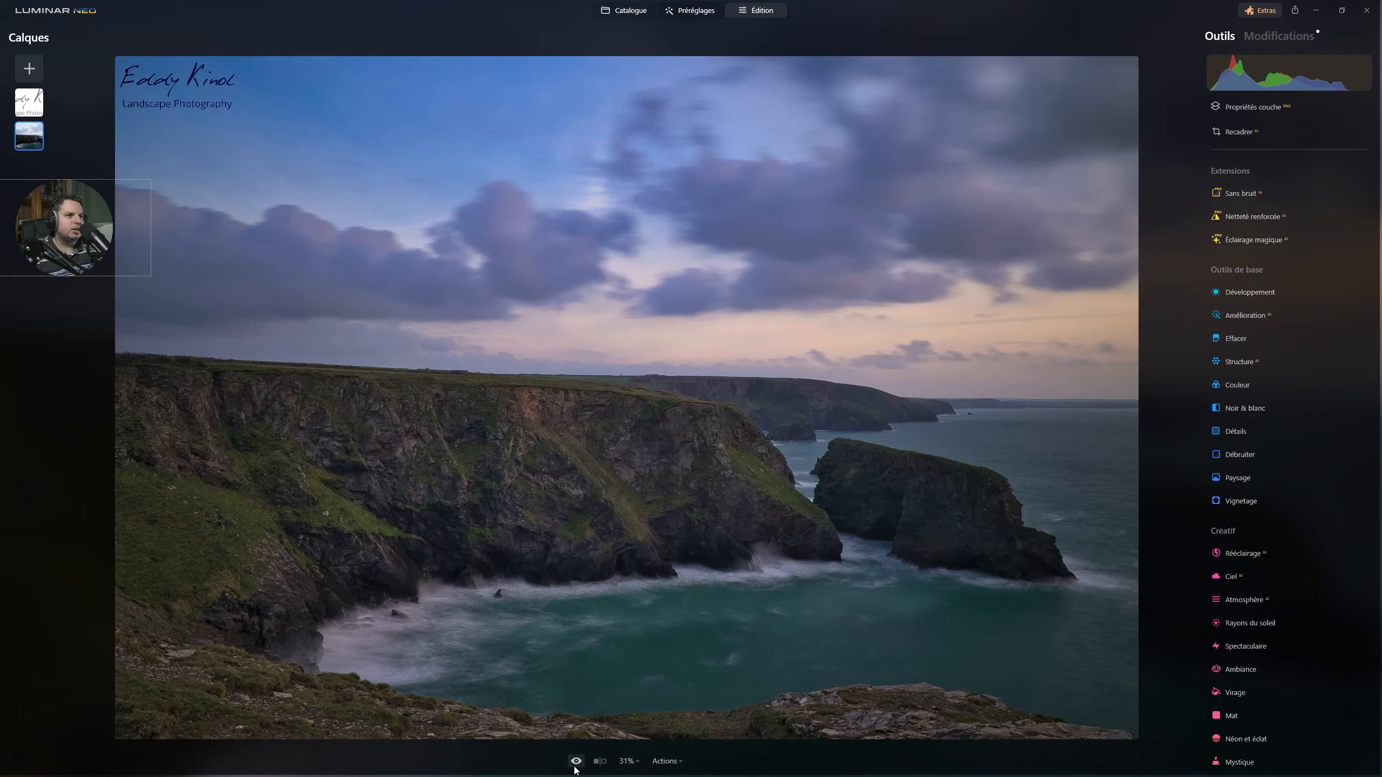
pyautogui.click(575, 764)
pyautogui.click(575, 765)
pyautogui.click(575, 765)
pyautogui.click(575, 764)
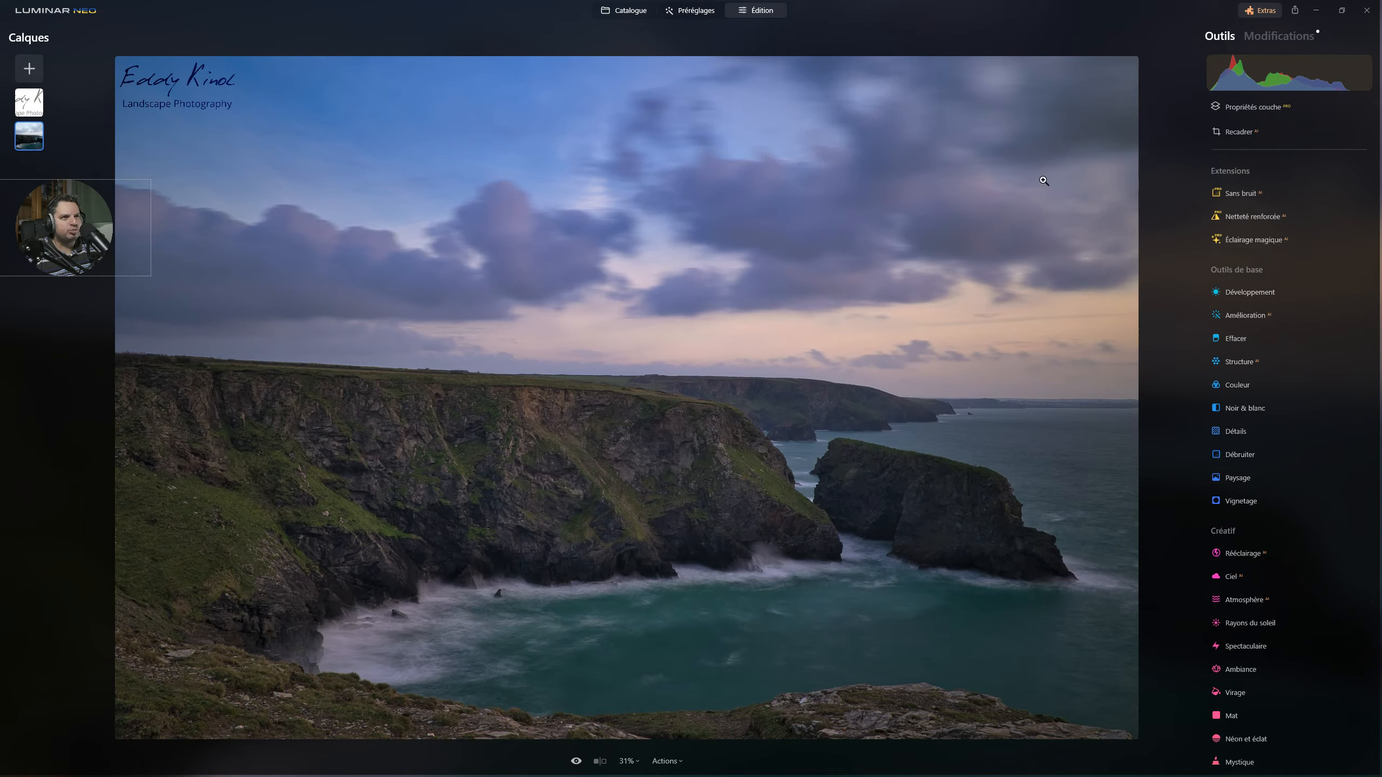